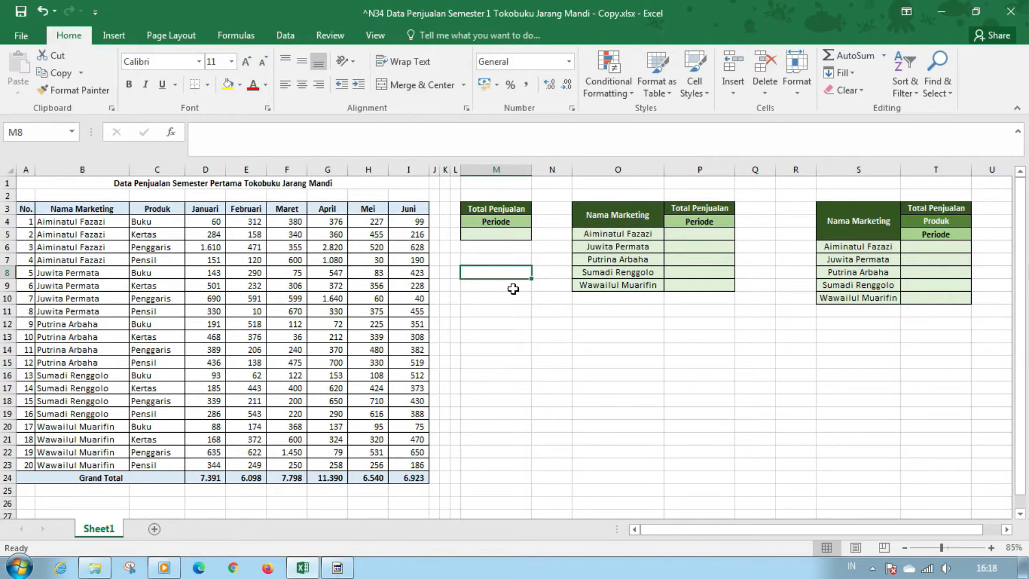
# Review the sales table's headers, the empty result cell M5, and the Periode and Produk selection lists in the three summary tables
pyautogui.click(115, 209)
pyautogui.click(139, 208)
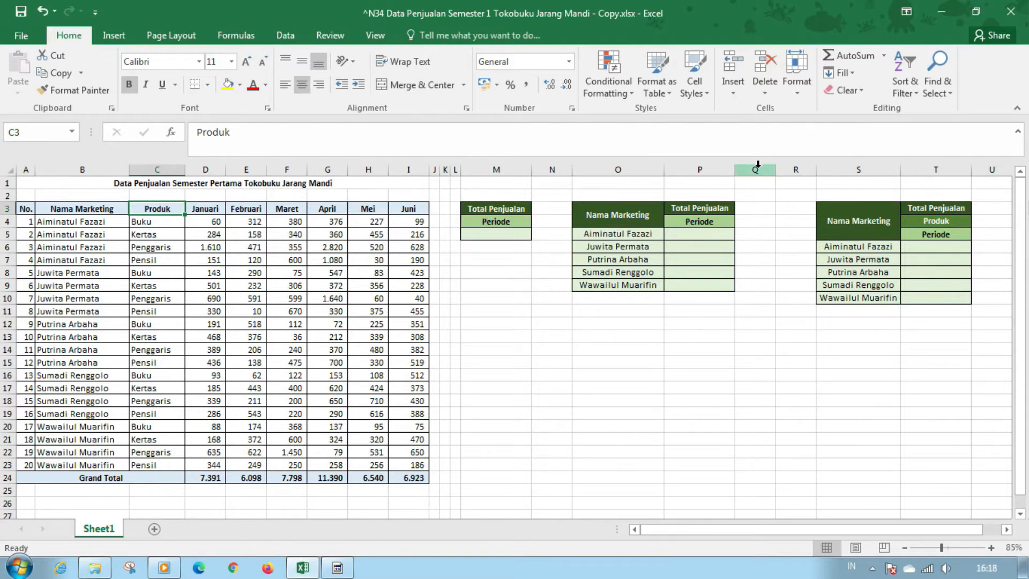
pyautogui.click(485, 230)
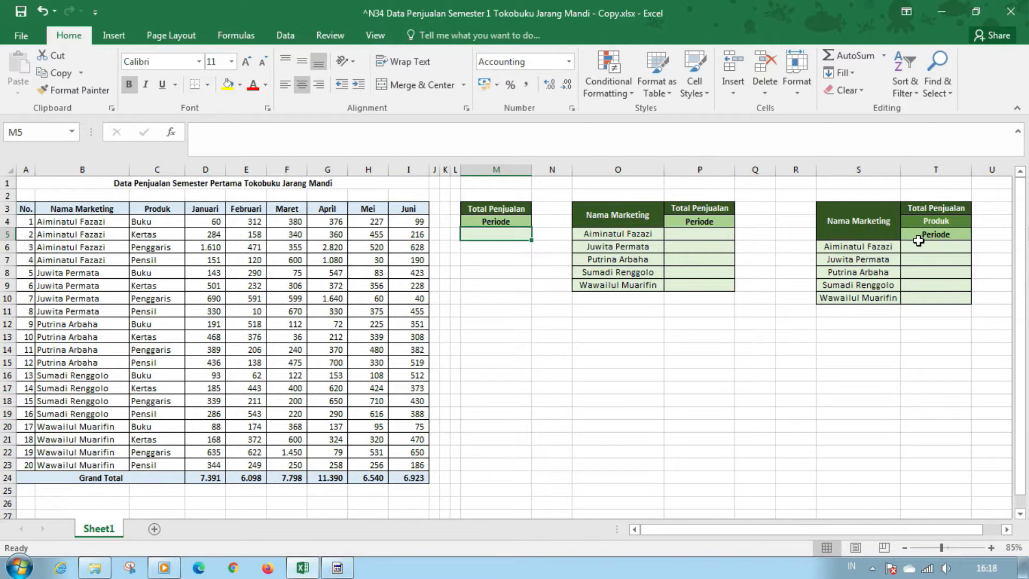
pyautogui.click(496, 286)
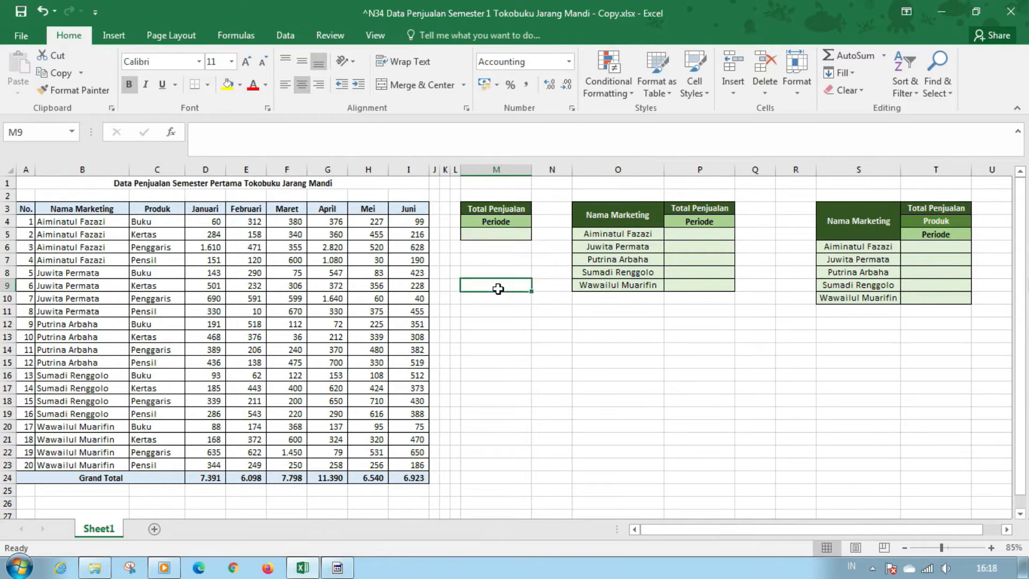
pyautogui.click(490, 237)
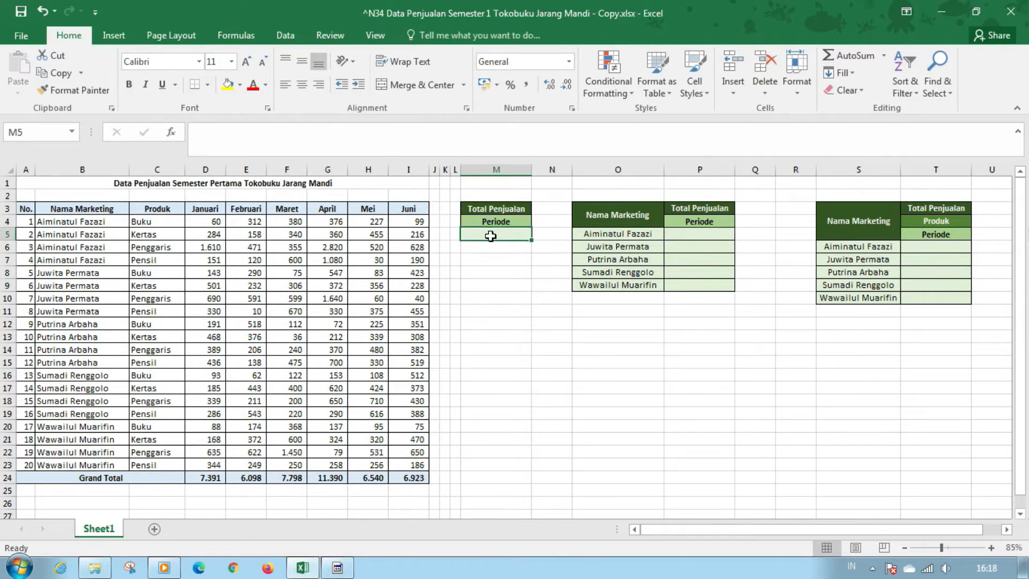
pyautogui.click(503, 221)
pyautogui.click(538, 220)
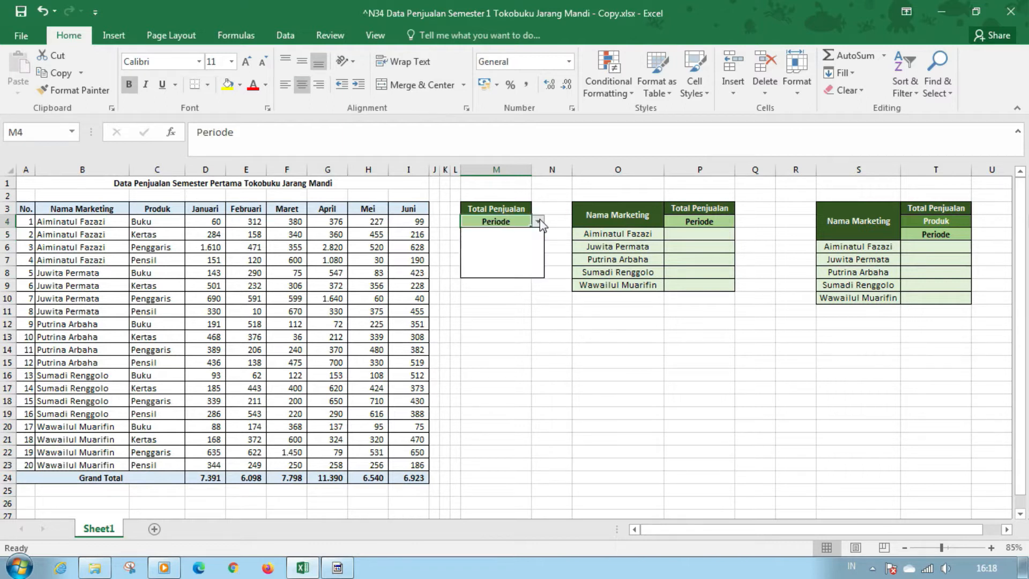
pyautogui.click(730, 223)
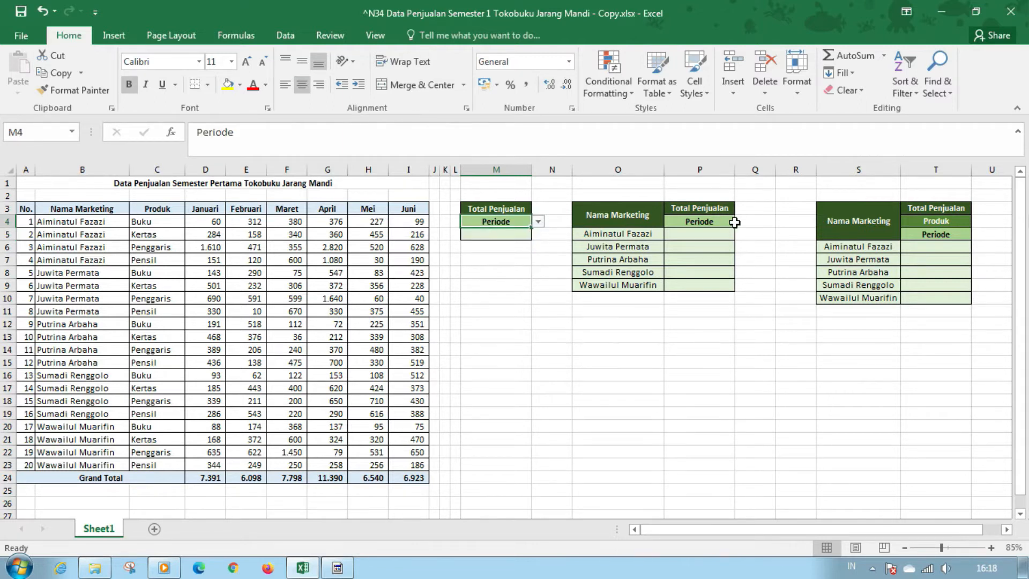
pyautogui.click(733, 222)
pyautogui.click(742, 221)
pyautogui.click(968, 222)
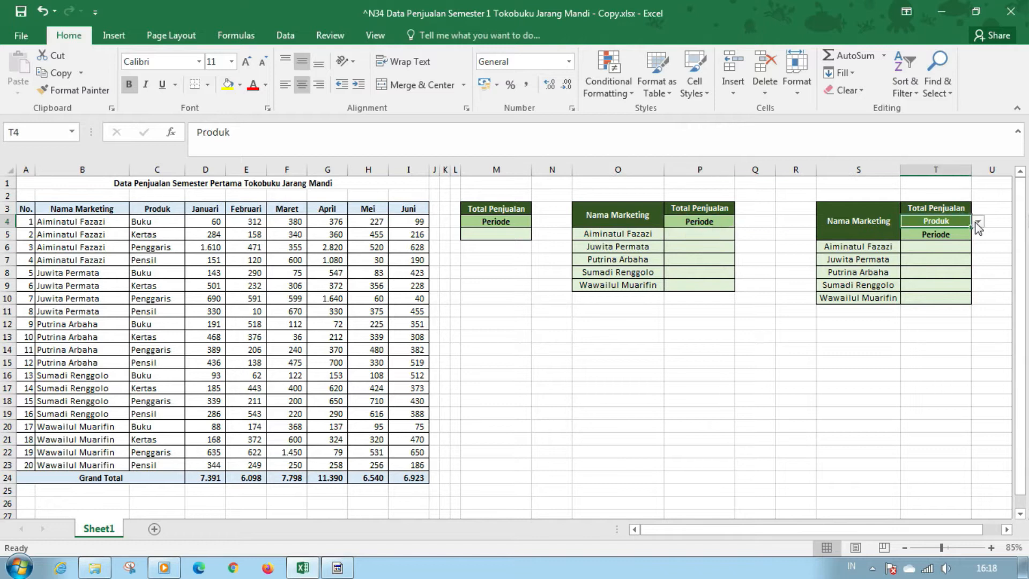
pyautogui.click(978, 222)
pyautogui.click(956, 235)
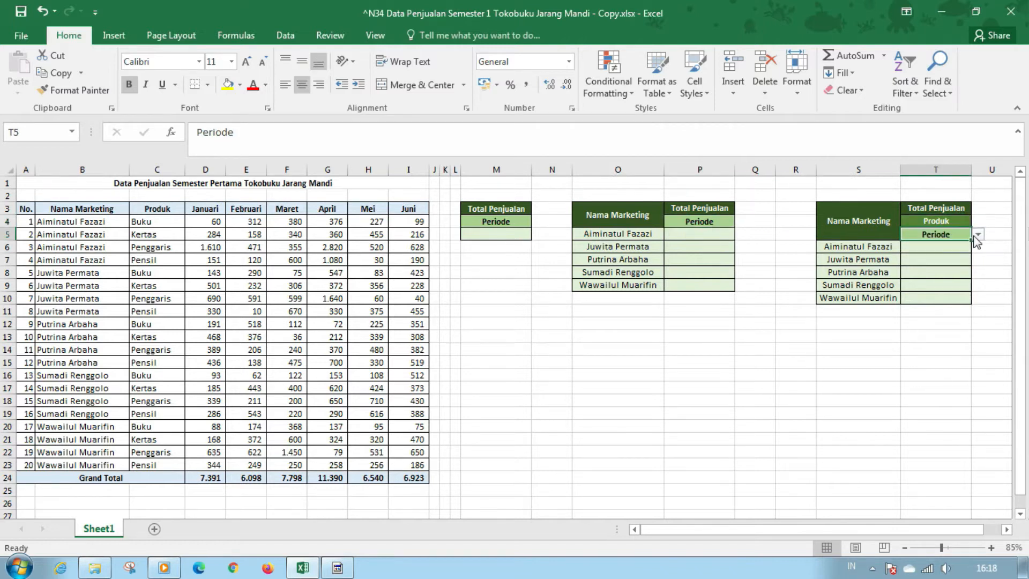
pyautogui.click(494, 296)
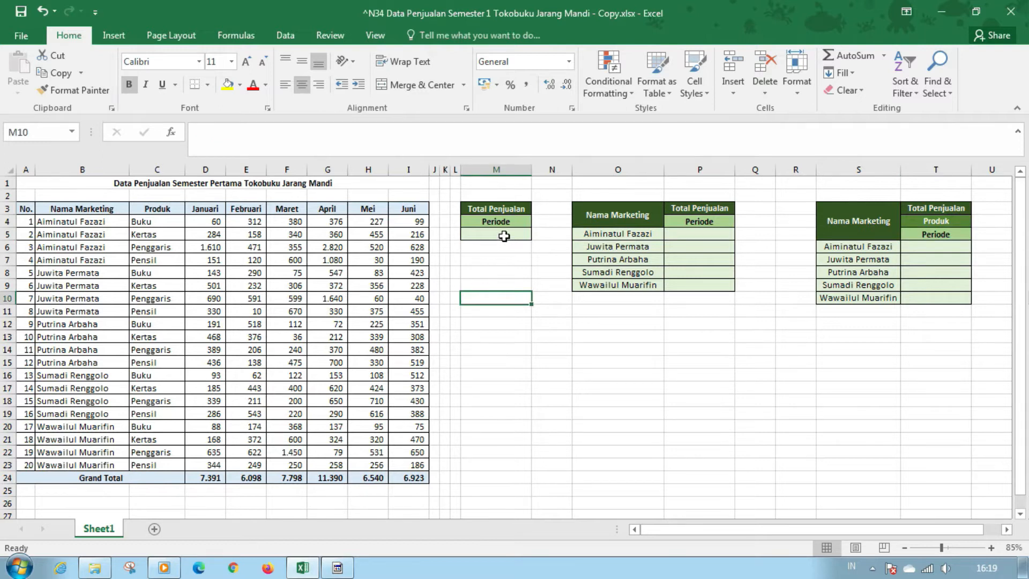
pyautogui.click(503, 275)
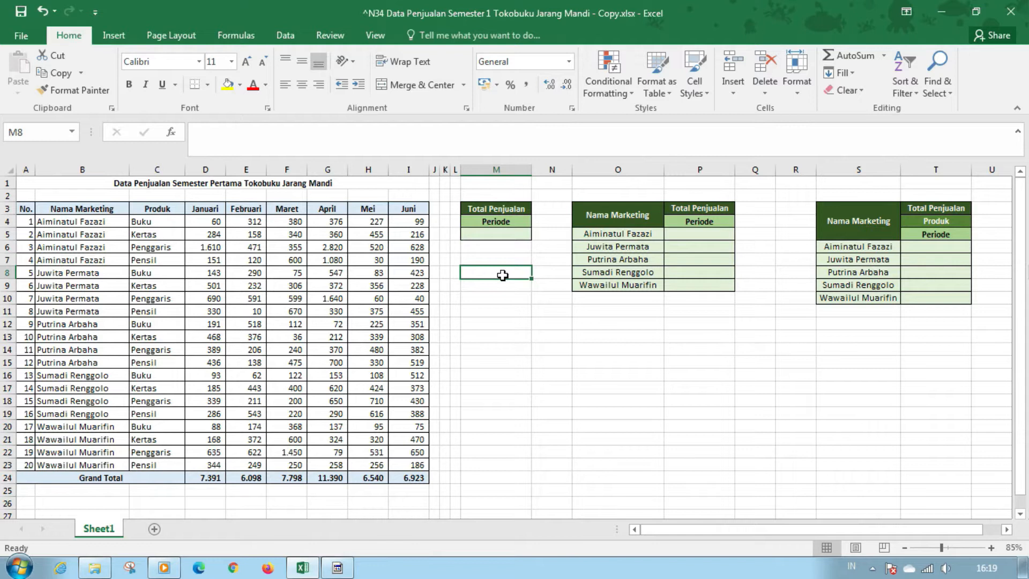
# Enter a SUM formula in M5 that totals the Januari sales in D4:D23
pyautogui.click(512, 224)
pyautogui.click(512, 233)
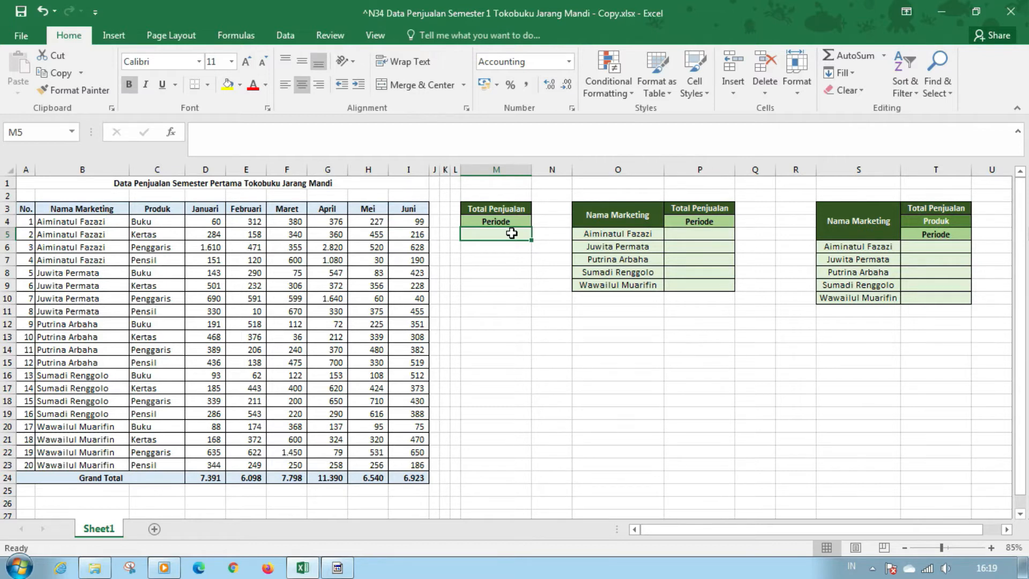
pyautogui.write('=su')
pyautogui.press('Tab')
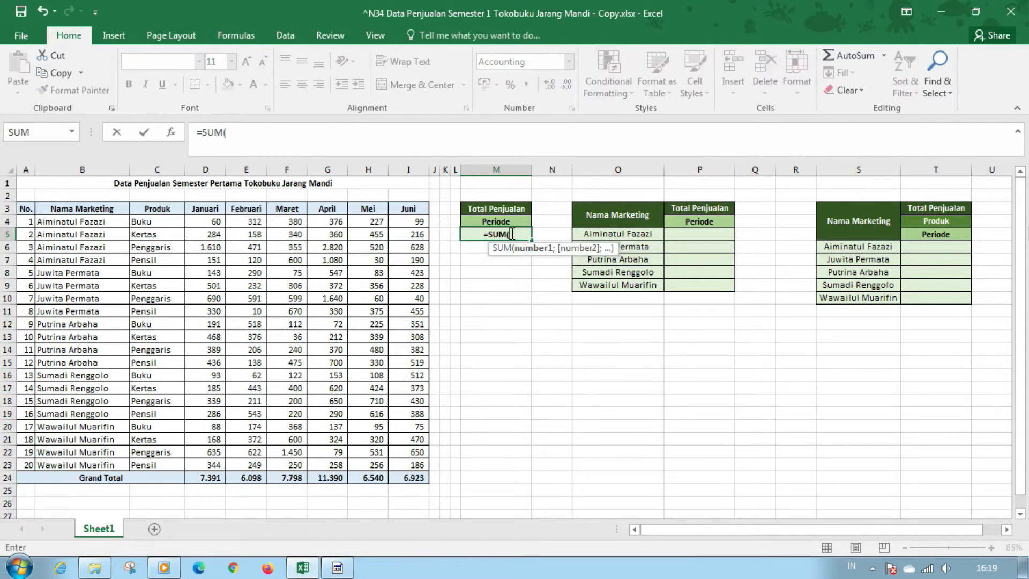
pyautogui.moveTo(217, 221); pyautogui.dragTo(215, 464)
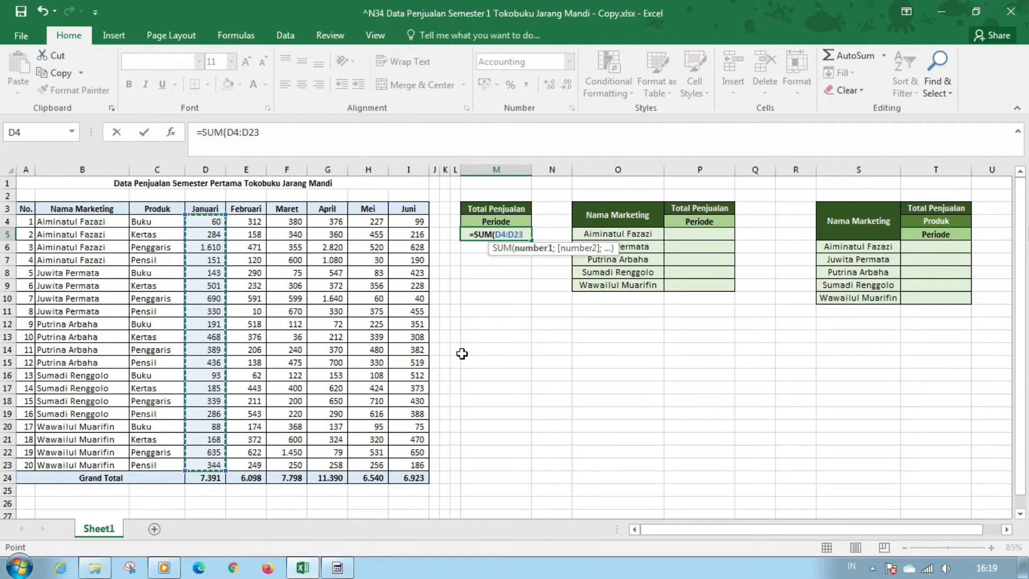
pyautogui.press('Return')
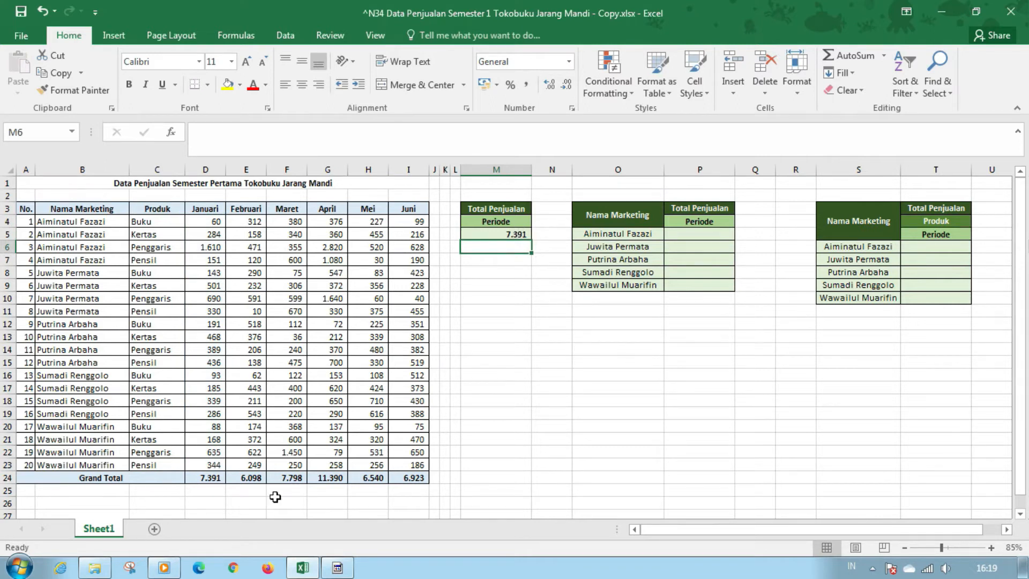
# Choose Februari as the period in M4 of the first Total Penjualan table
pyautogui.click(499, 270)
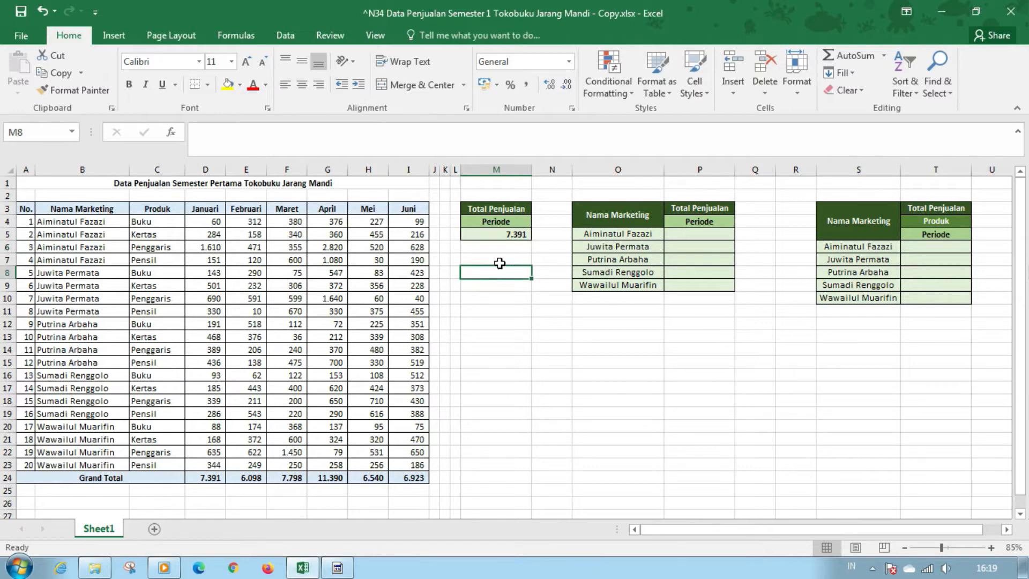
pyautogui.click(510, 222)
pyautogui.click(541, 224)
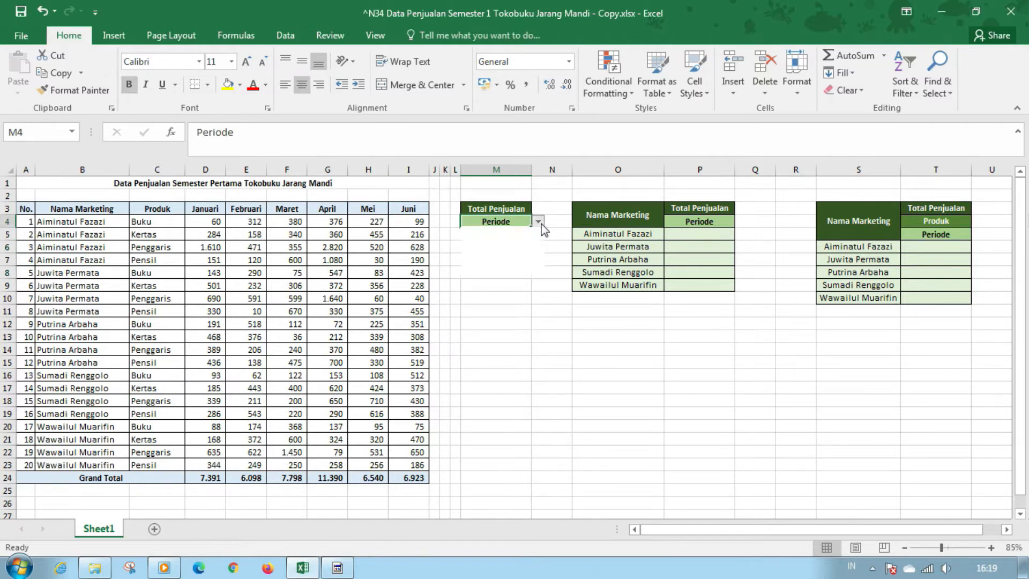
pyautogui.click(525, 240)
pyautogui.click(528, 259)
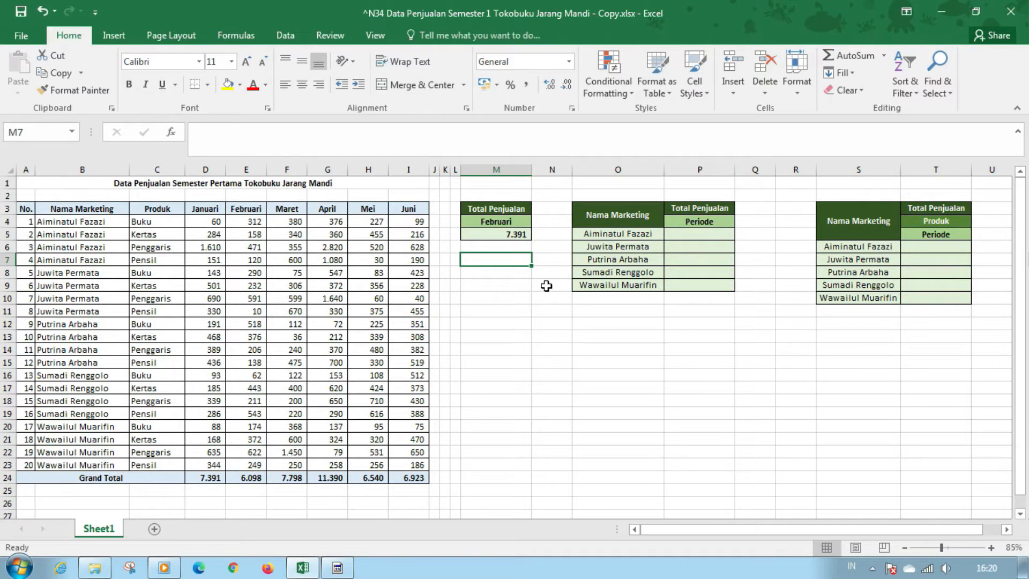
# Edit the M5 formula to nest OFFSET inside SUM, with D4:D23 as the reference and 0 as the rows argument
pyautogui.click(516, 236)
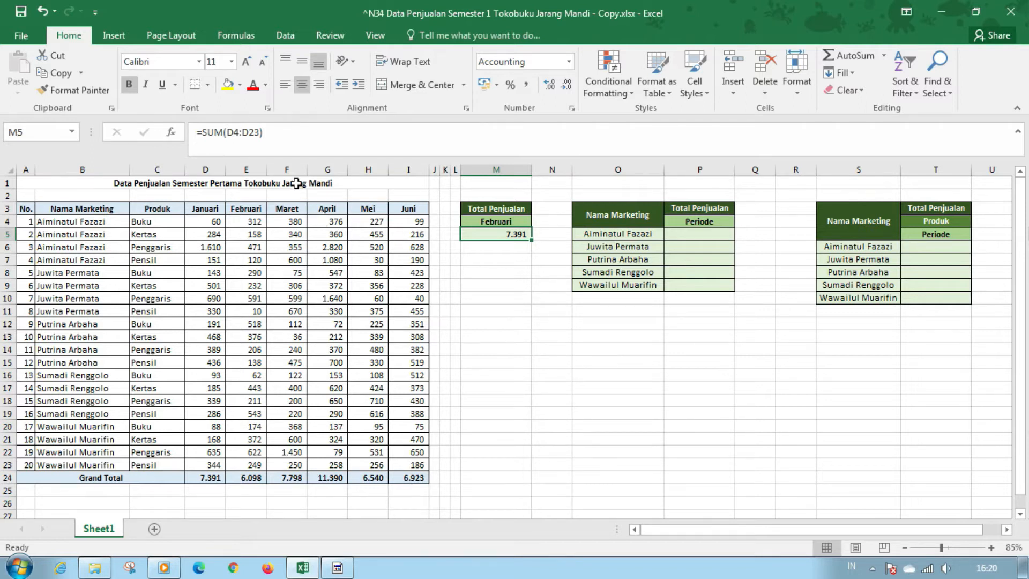
pyautogui.click(231, 132)
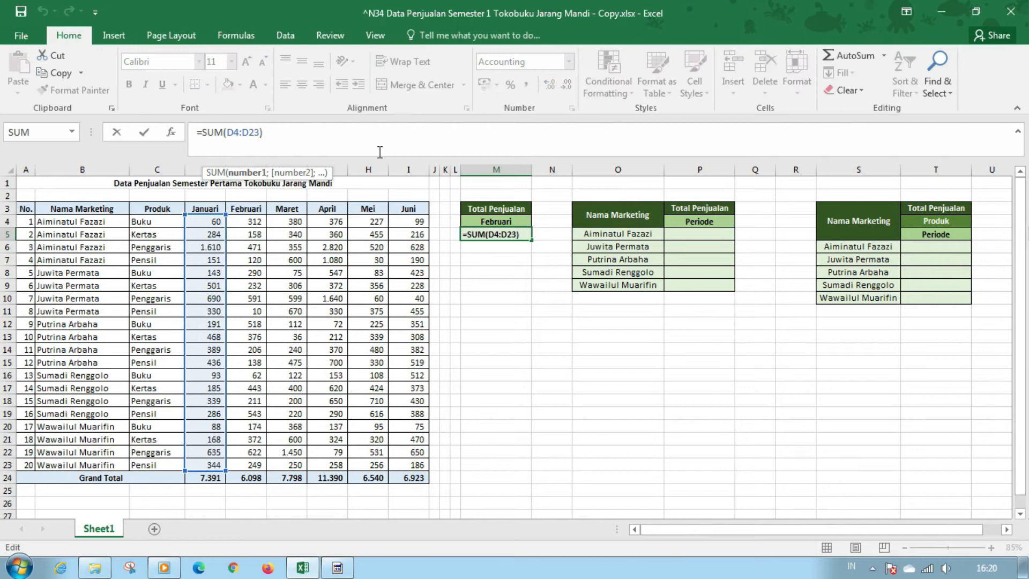
pyautogui.click(250, 174)
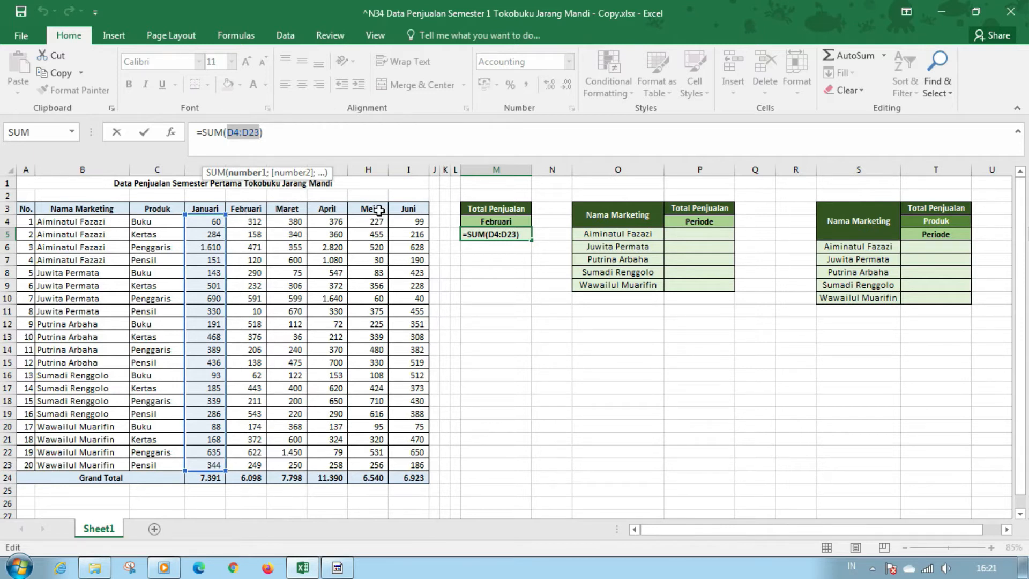
pyautogui.click(228, 133)
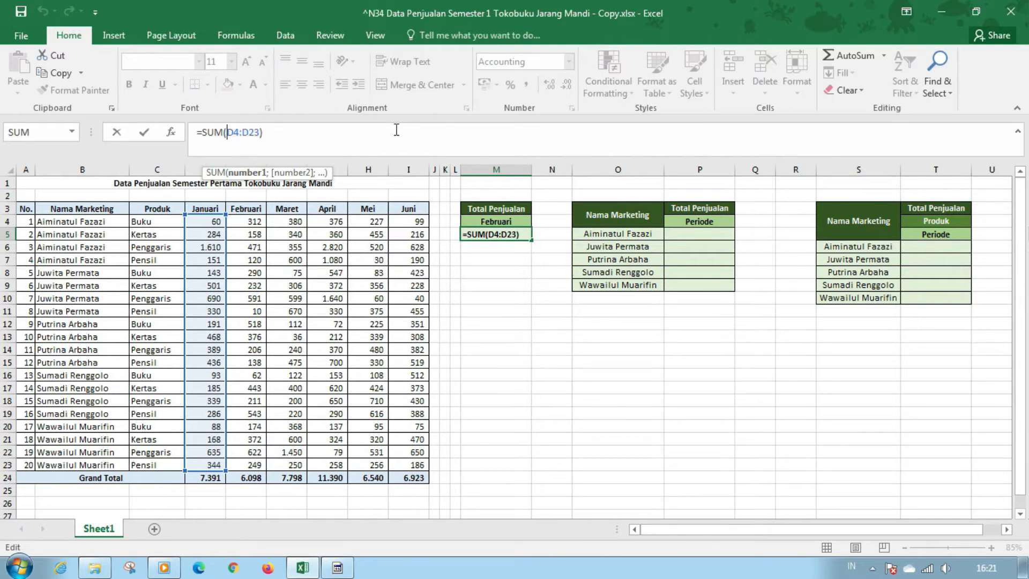
pyautogui.write('off')
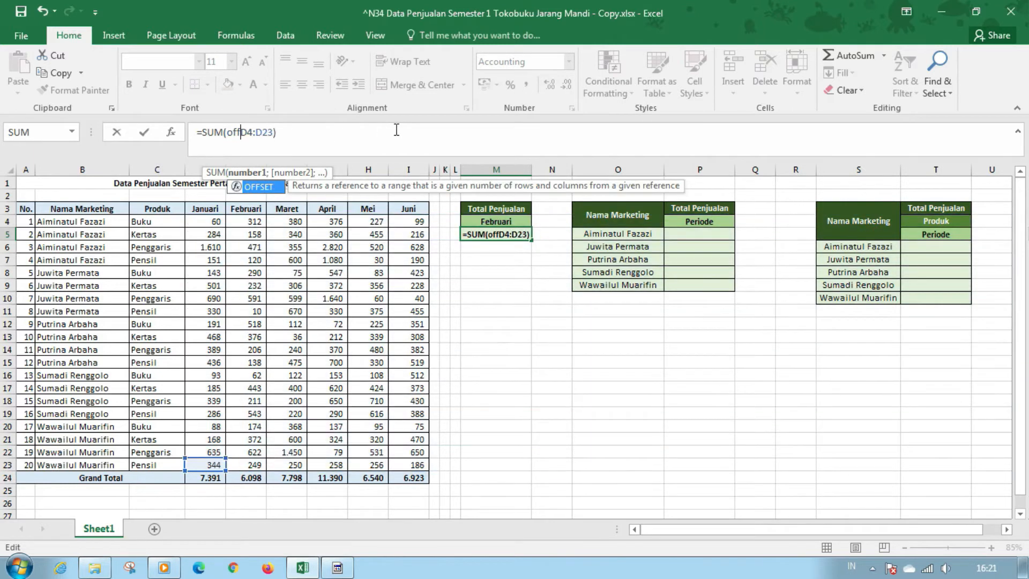
pyautogui.write('set')
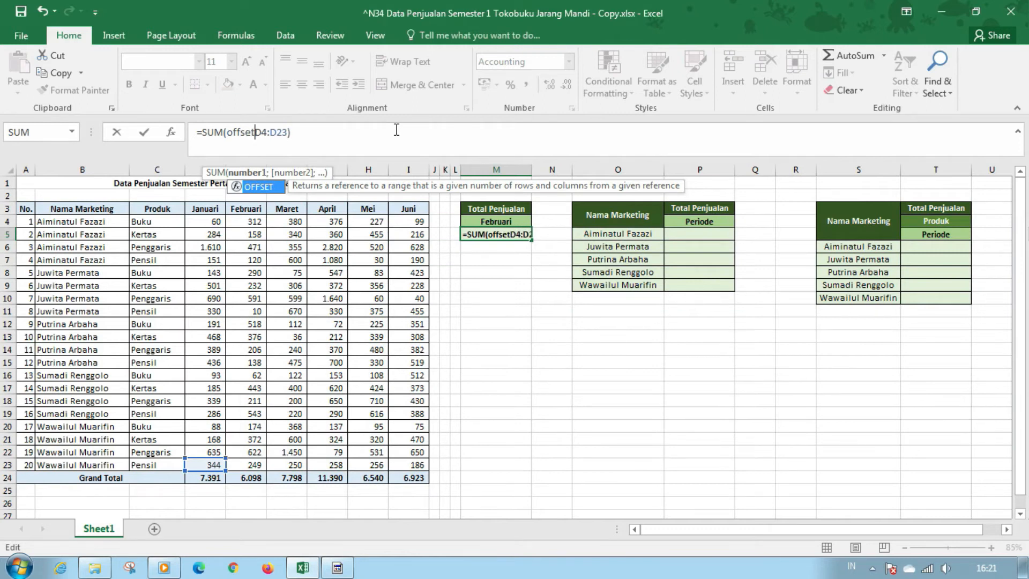
pyautogui.write('(')
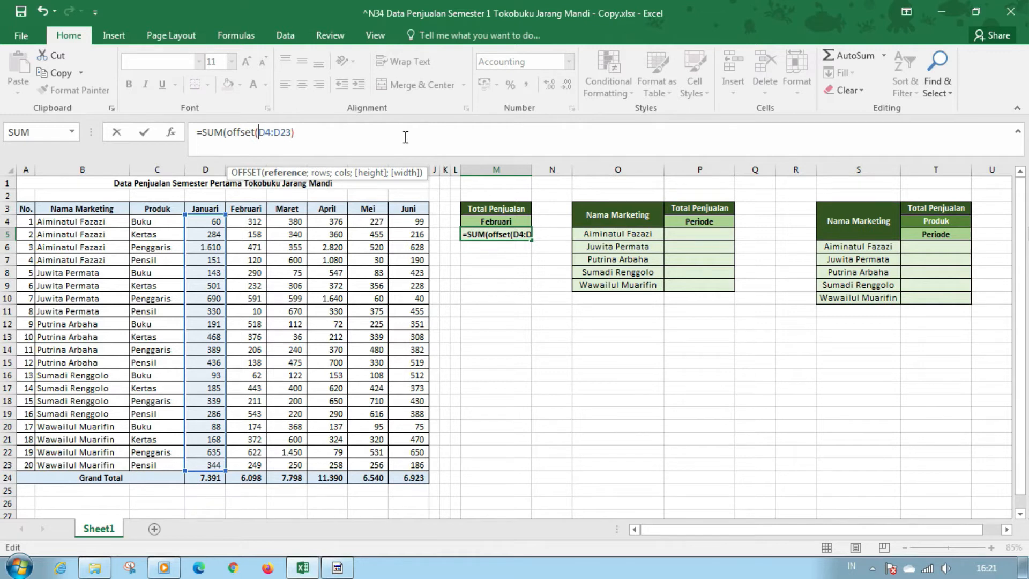
pyautogui.click(298, 134)
pyautogui.write(';')
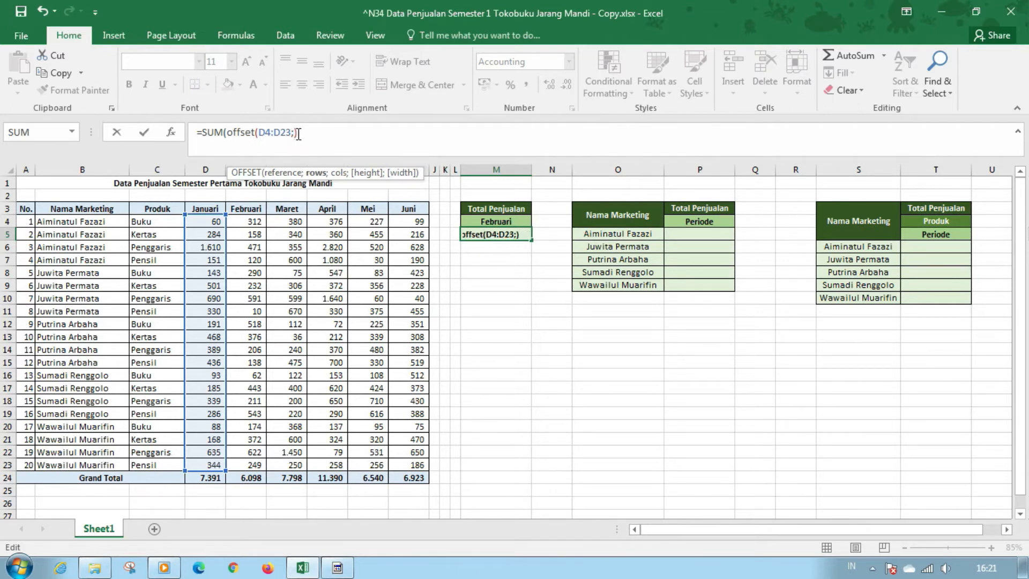
pyautogui.write('0;')
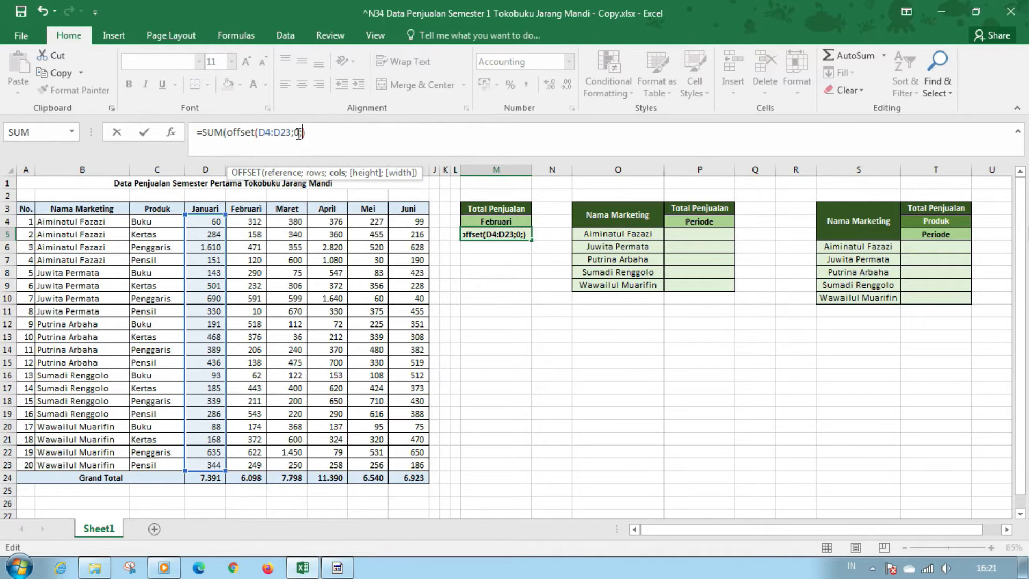
# Add MATCH(M4;D3:I3;0) as the OFFSET columns argument to look up the chosen period among the month headers
pyautogui.write('match')
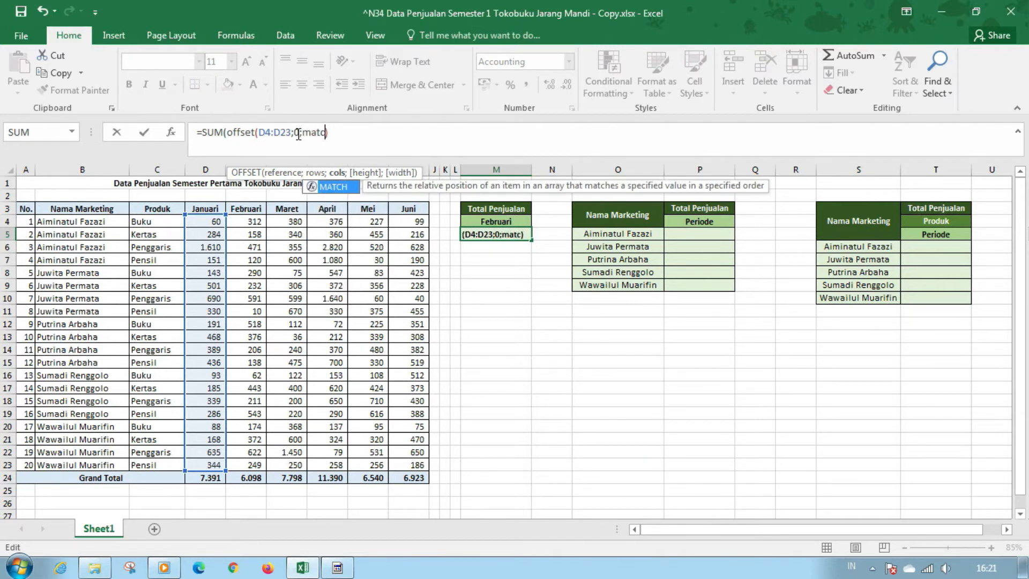
pyautogui.press('Tab')
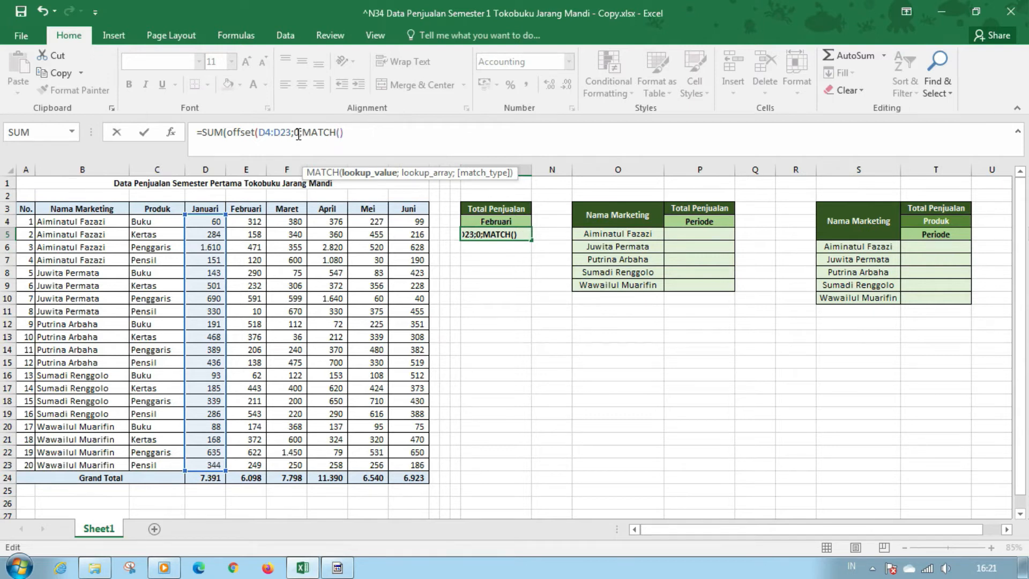
pyautogui.click(499, 219)
pyautogui.write(';')
pyautogui.moveTo(204, 208); pyautogui.dragTo(406, 207)
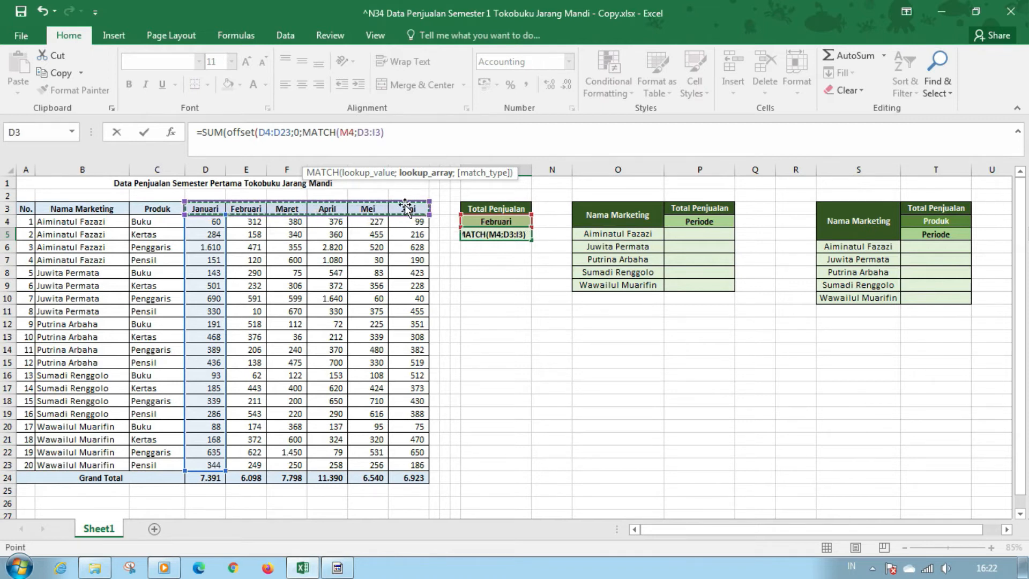
pyautogui.write(';')
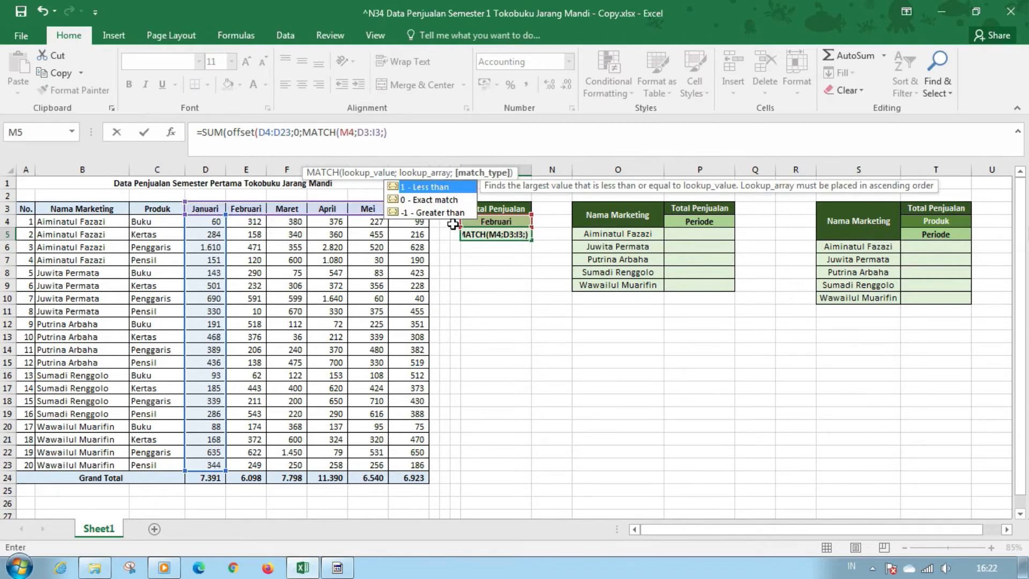
pyautogui.write('0')
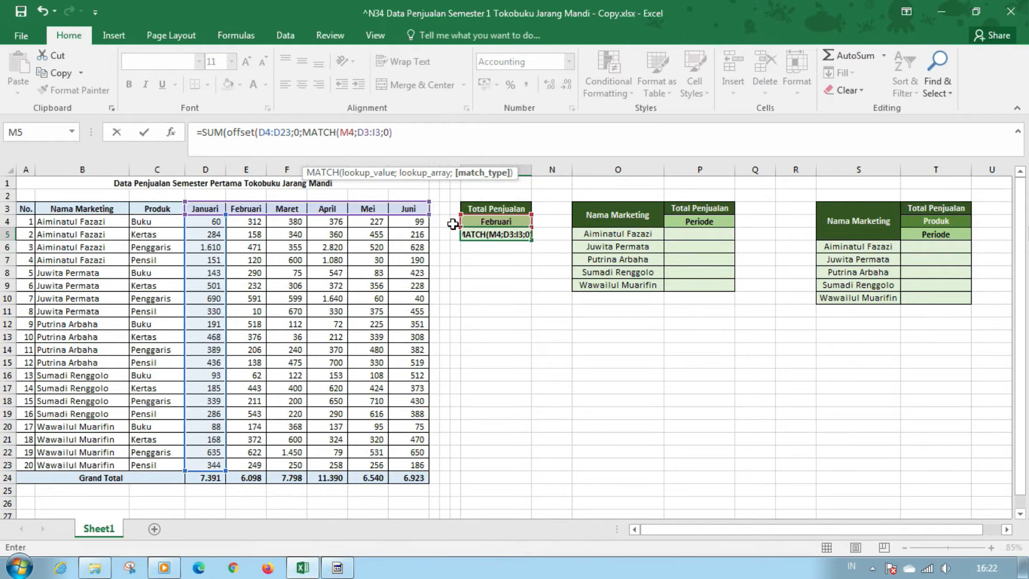
pyautogui.write(')')
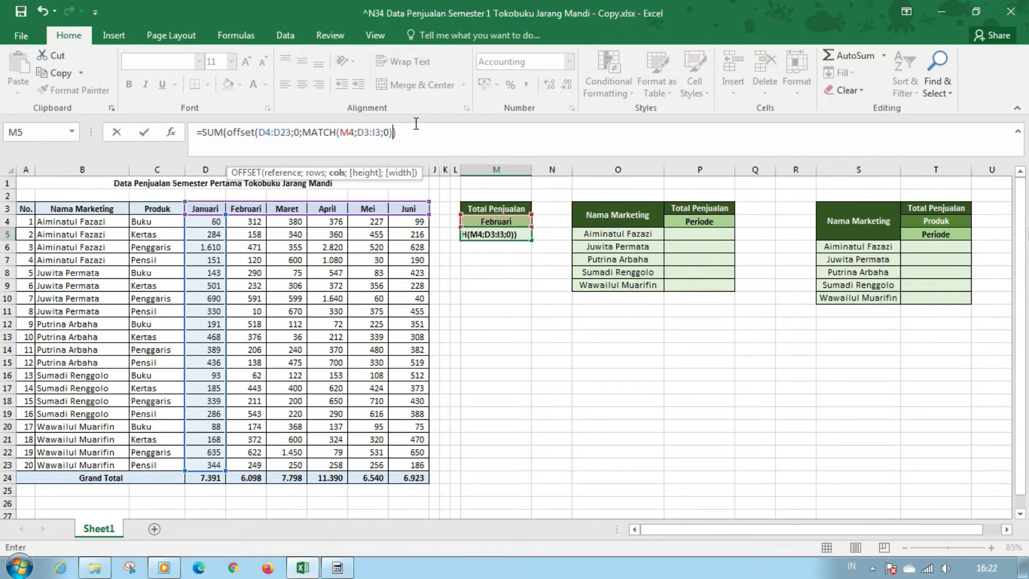
# Subtract 1 from the MATCH result, close the OFFSET function and commit the M5 formula
pyautogui.press('BackSpace')
pyautogui.write('-1)')
pyautogui.press('Return')
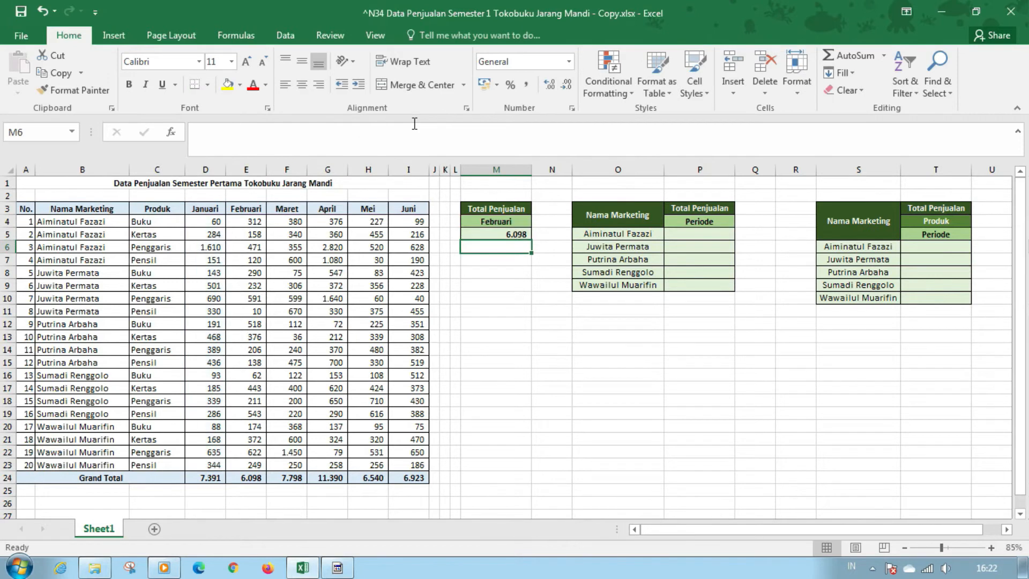
# Compare the total in M5 with the Februari grand total in E24
pyautogui.click(262, 478)
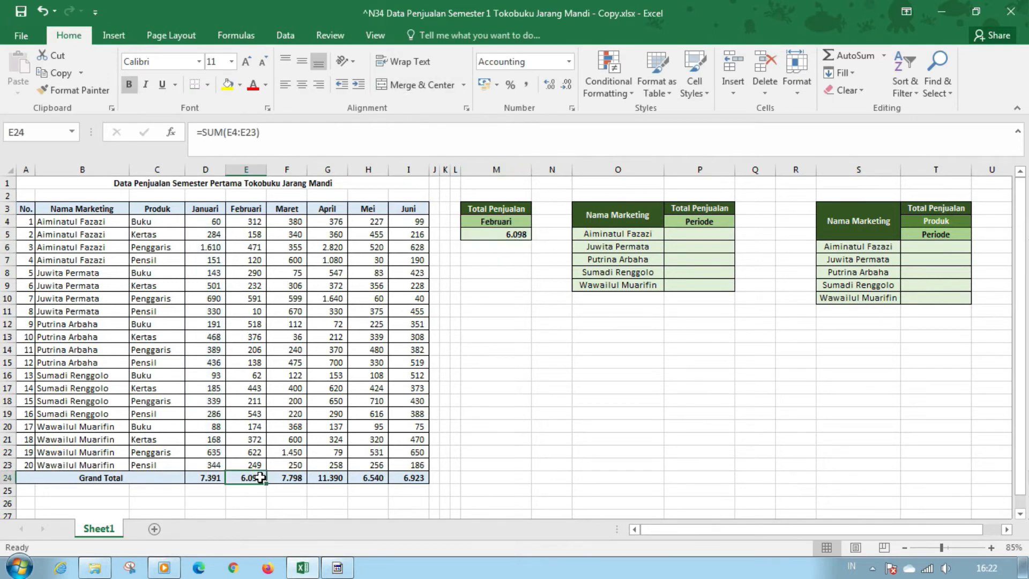
pyautogui.click(516, 232)
pyautogui.click(545, 248)
# Test the M5 total by switching the period in M4 to Maret, then Mei, and back to Maret
pyautogui.click(526, 222)
pyautogui.click(538, 221)
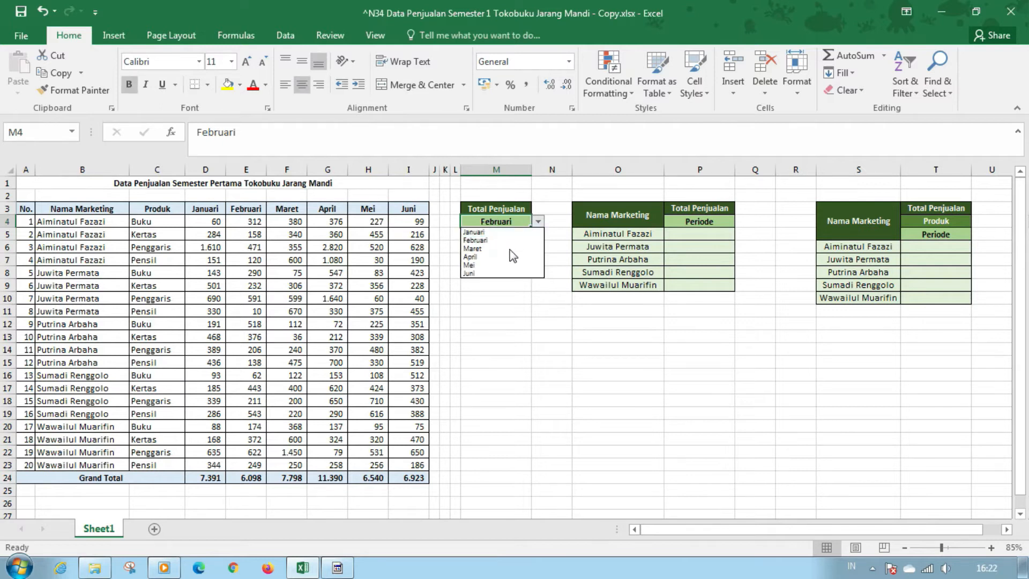
pyautogui.click(510, 249)
pyautogui.click(538, 222)
pyautogui.click(503, 266)
pyautogui.click(538, 222)
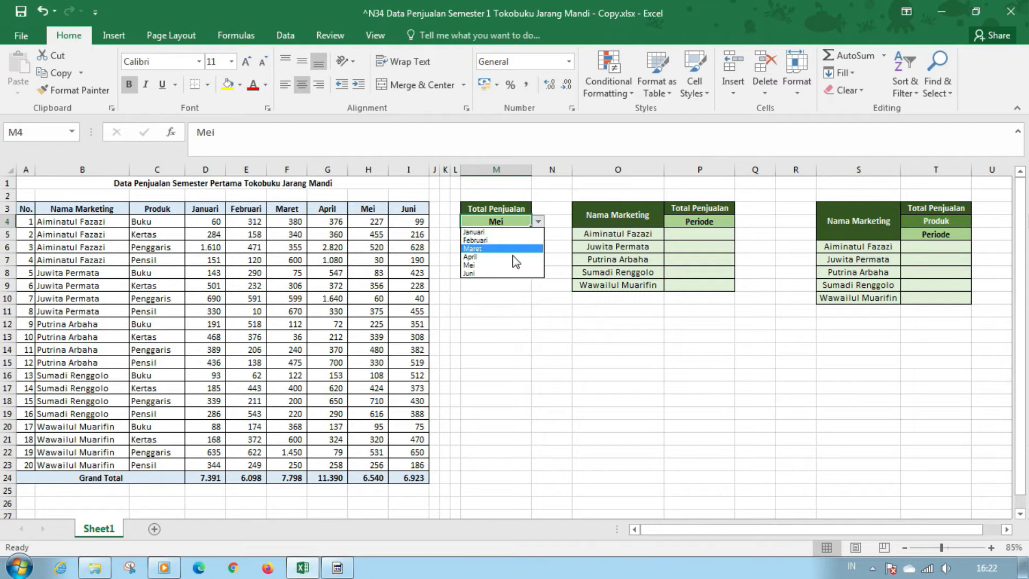
pyautogui.click(510, 250)
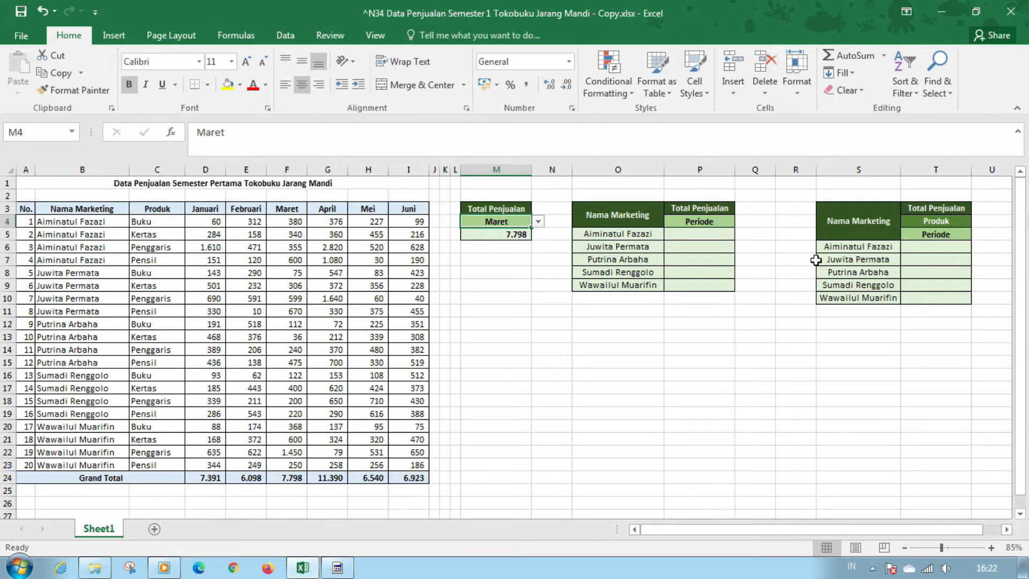
# Check the period choices offered by the P4 dropdown in the sales-per-marketing table, without choosing one
pyautogui.click(716, 235)
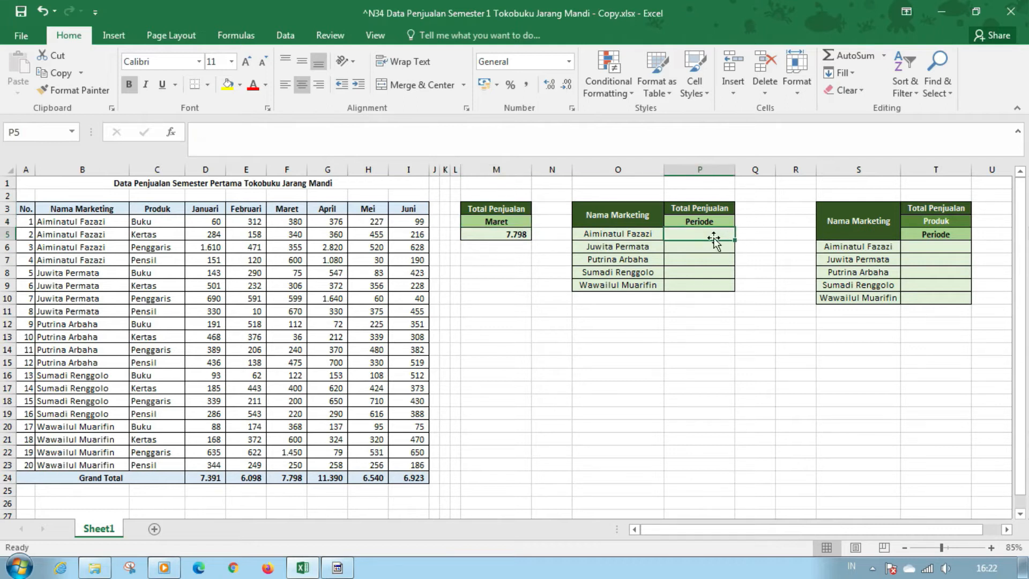
pyautogui.click(703, 169)
pyautogui.click(660, 343)
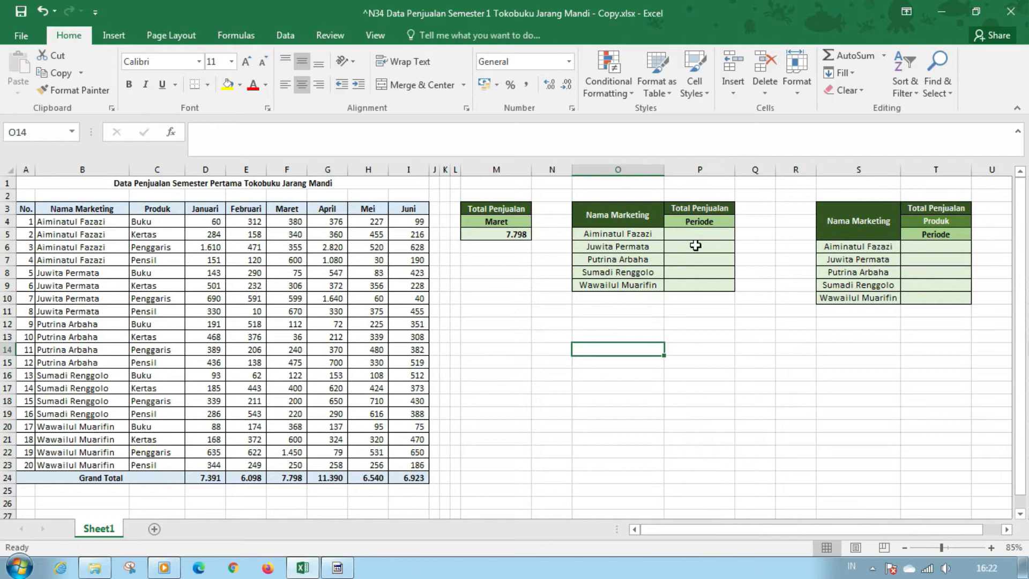
pyautogui.click(703, 210)
pyautogui.click(703, 216)
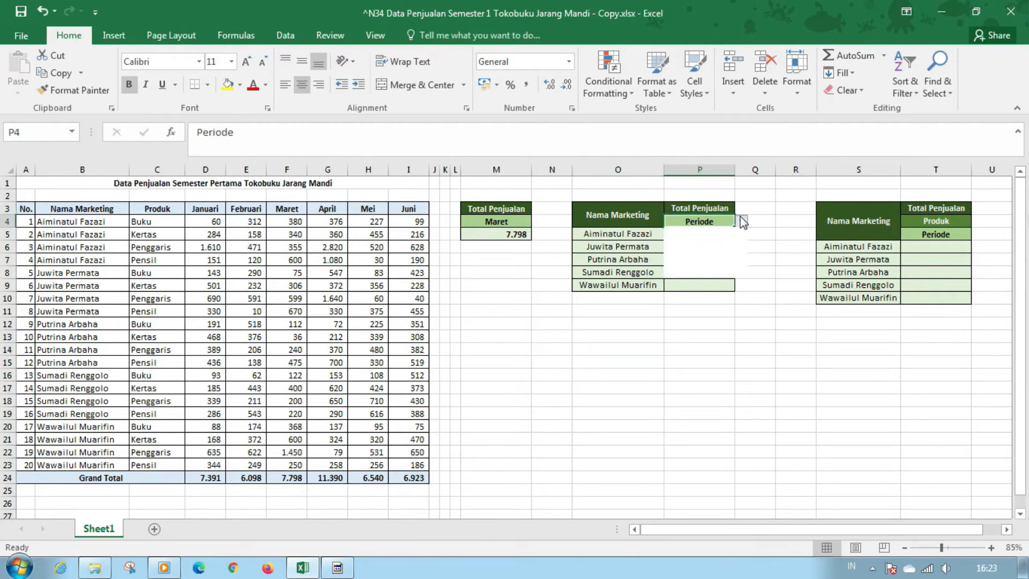
pyautogui.hotkey('alt', 'Down')
pyautogui.press('Escape')
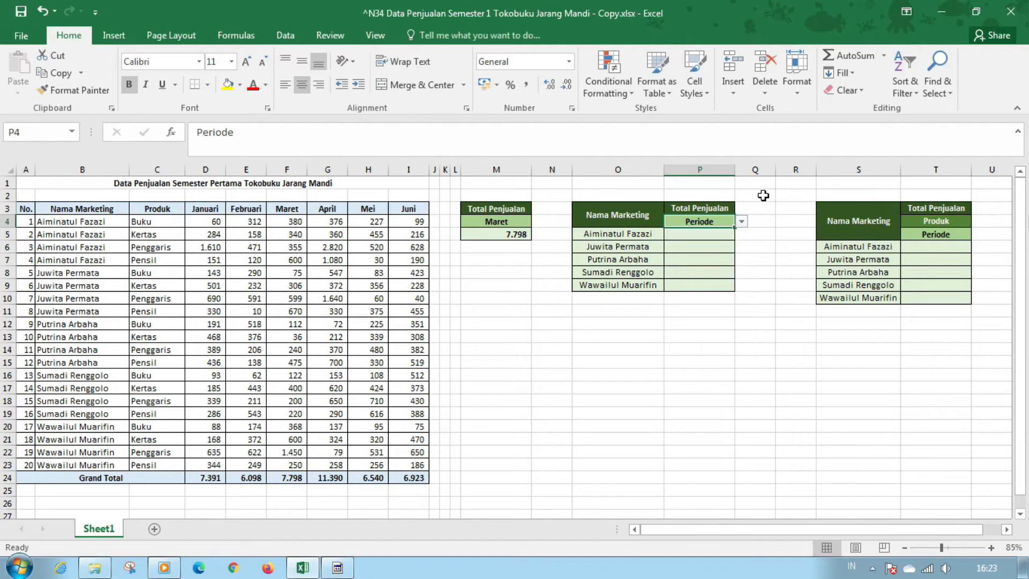
# Start a SUMIF formula in P5 with the absolute range $B$4:$B$23 and the marketing name in O5 as the criteria
pyautogui.click(716, 234)
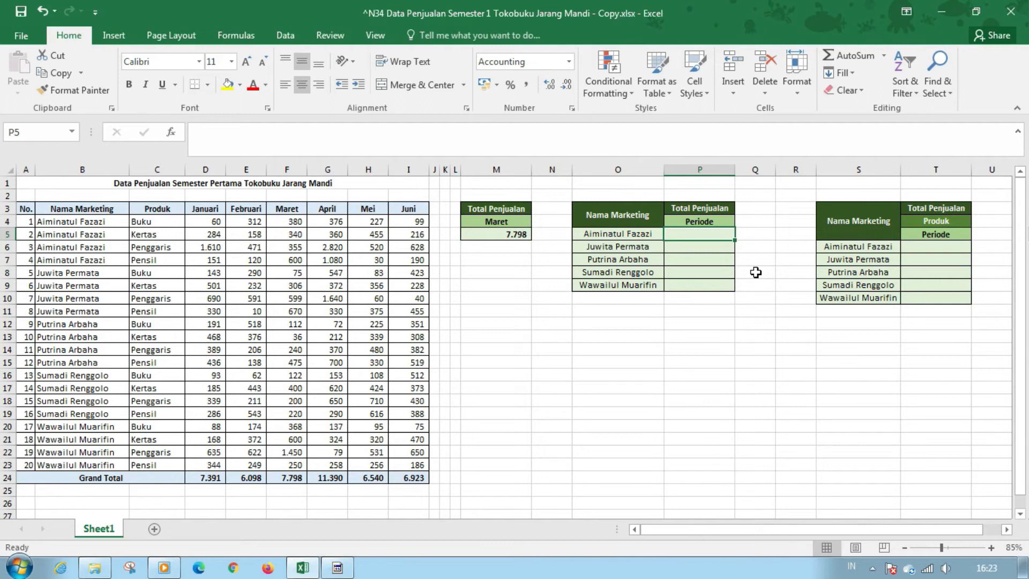
pyautogui.write('=sumif')
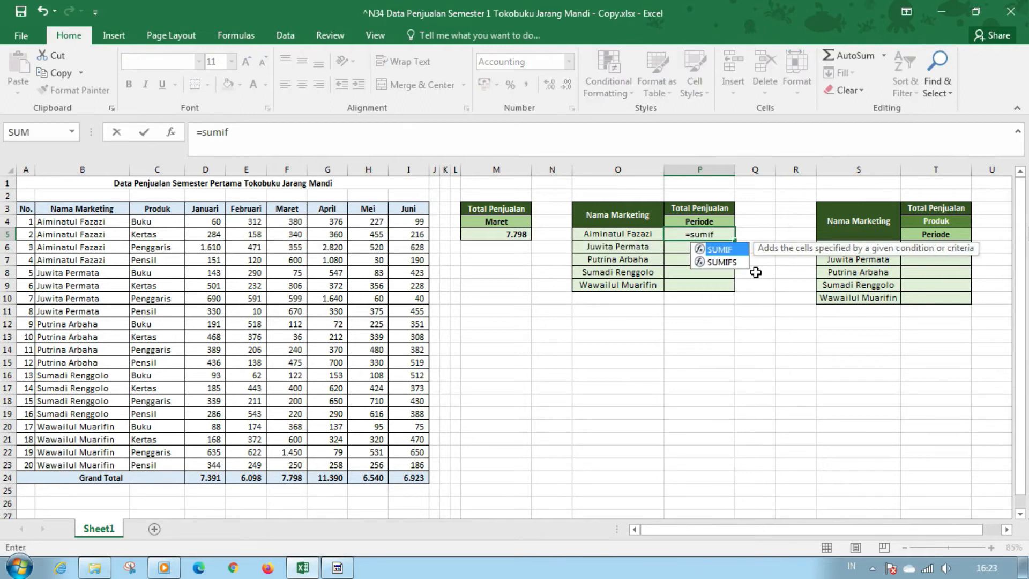
pyautogui.press('Tab')
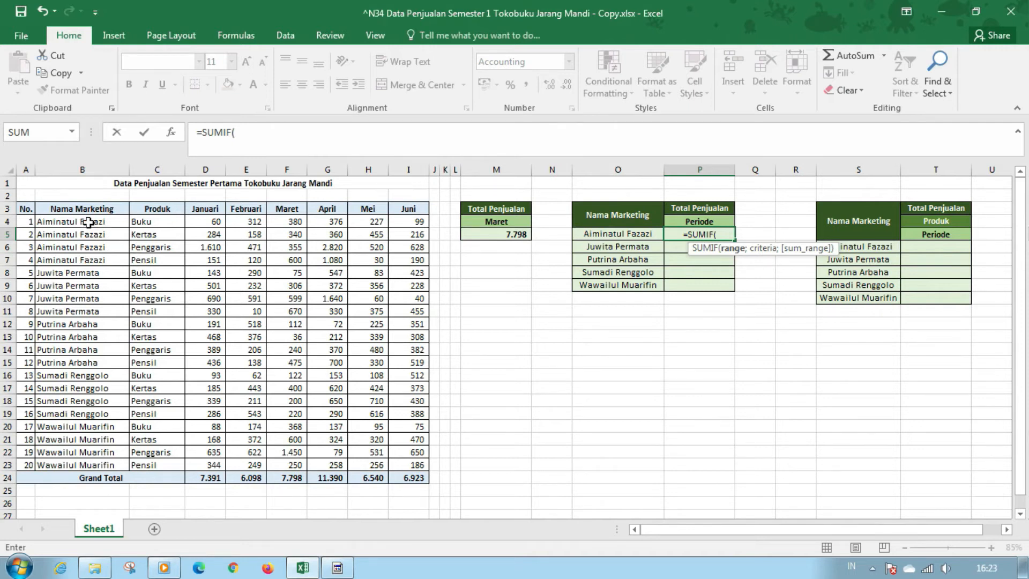
pyautogui.moveTo(85, 223); pyautogui.dragTo(139, 417)
pyautogui.press('F4')
pyautogui.write(';')
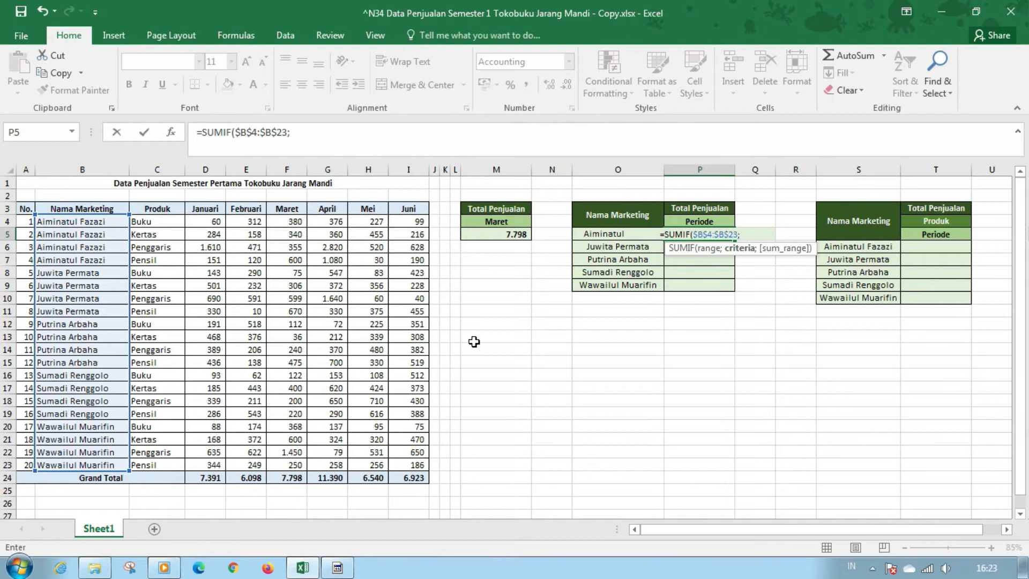
pyautogui.click(594, 230)
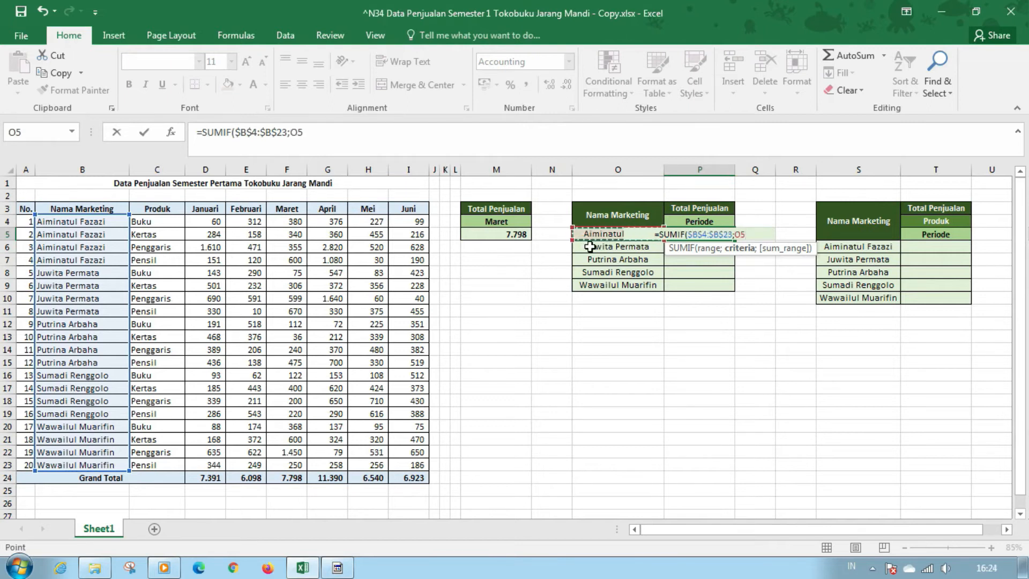
pyautogui.write(';')
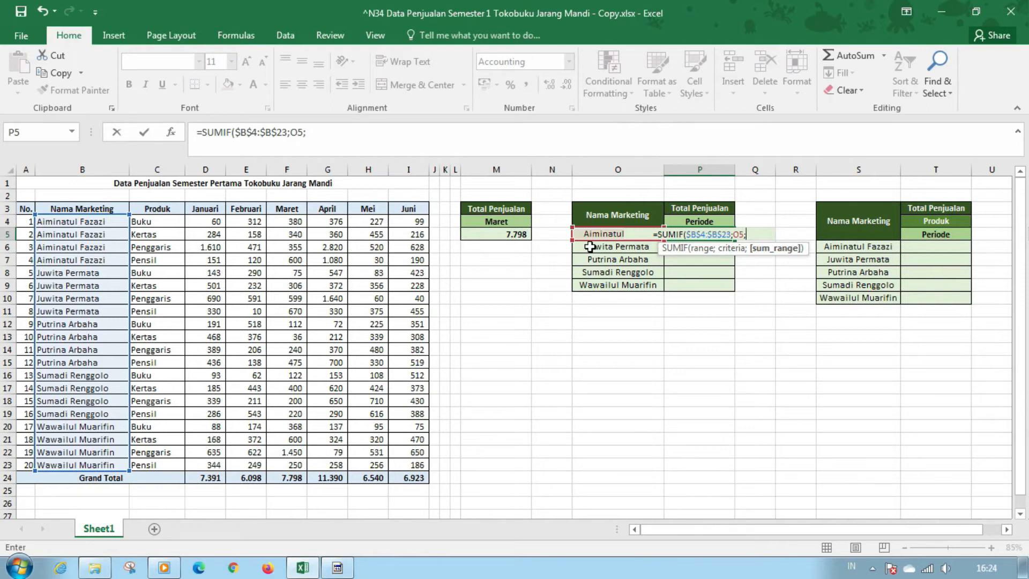
pyautogui.write('off')
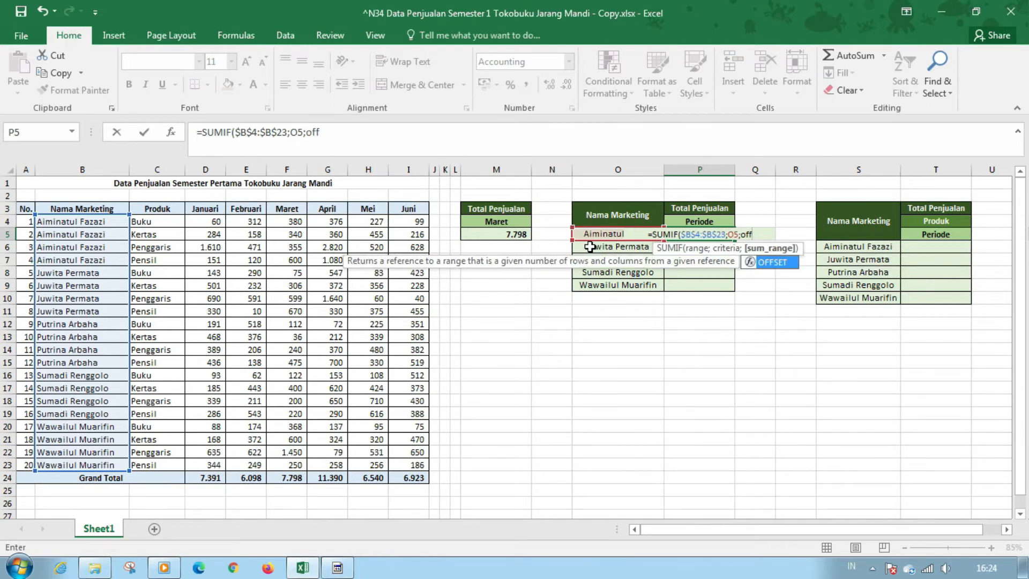
# Nest OFFSET as the SUMIF sum range, with $D$4:$D$23 as the reference and 0 as the rows argument
pyautogui.press('Tab')
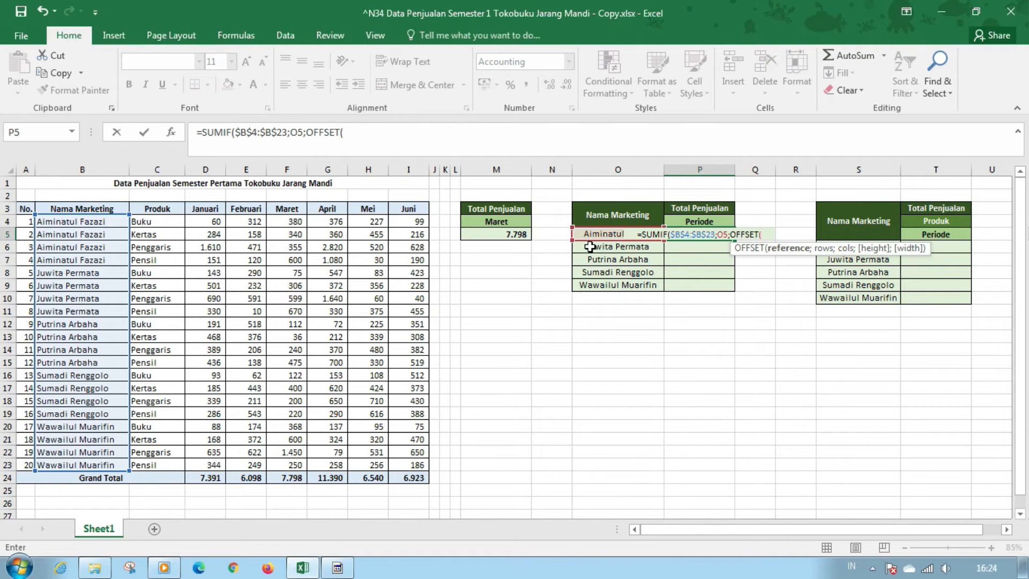
pyautogui.moveTo(208, 221); pyautogui.dragTo(208, 462)
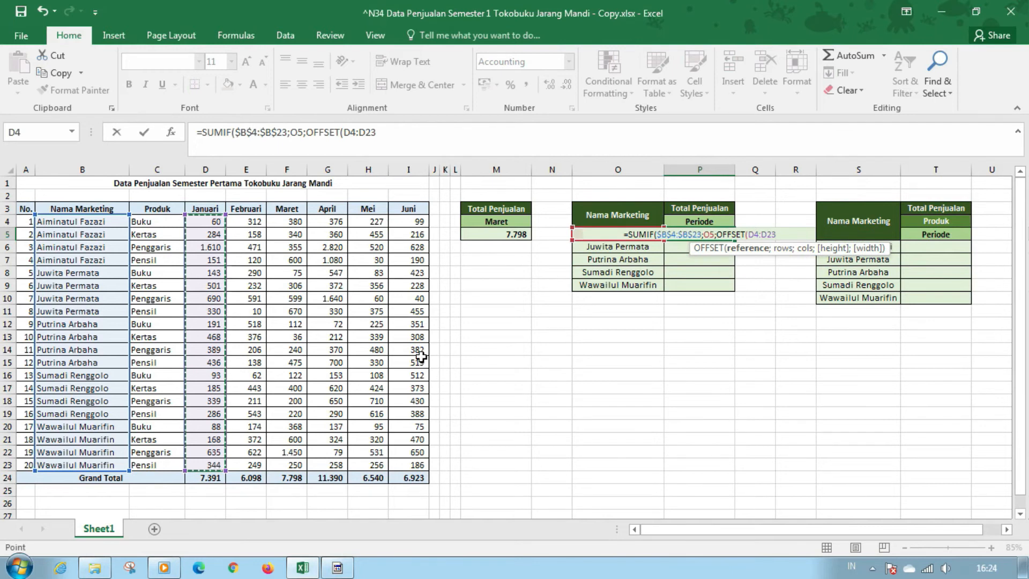
pyautogui.press('F4')
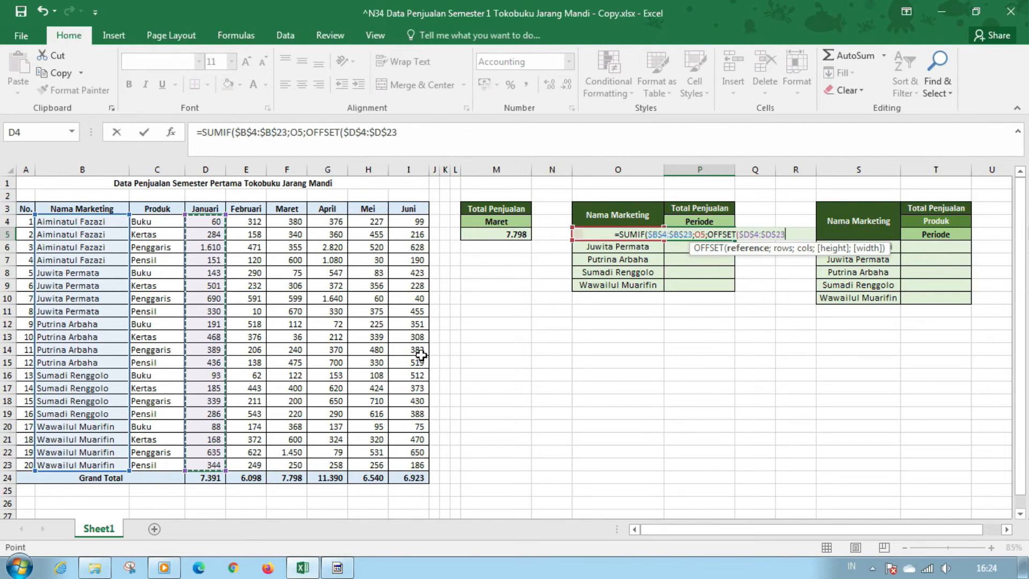
pyautogui.write(';')
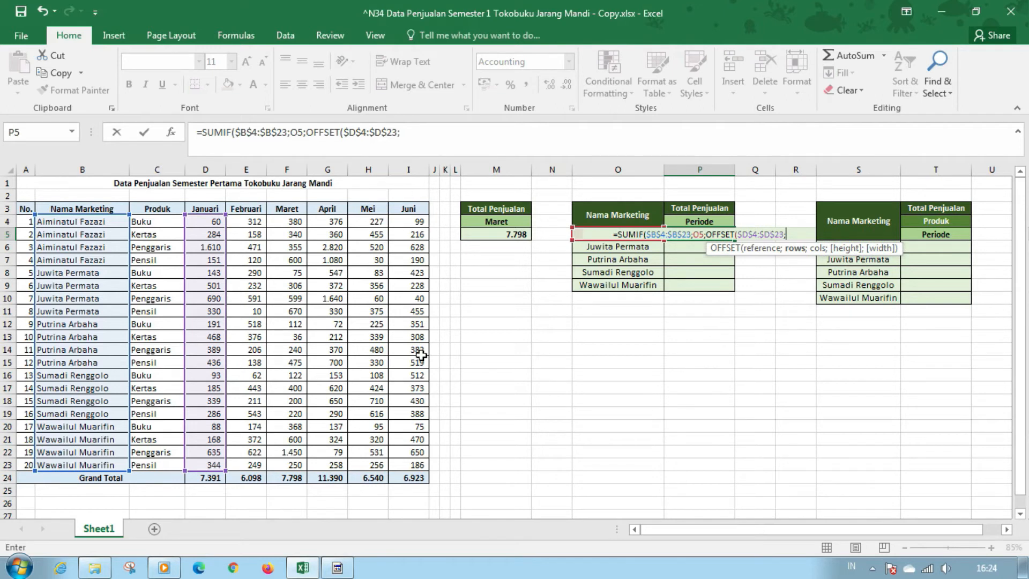
pyautogui.write('0')
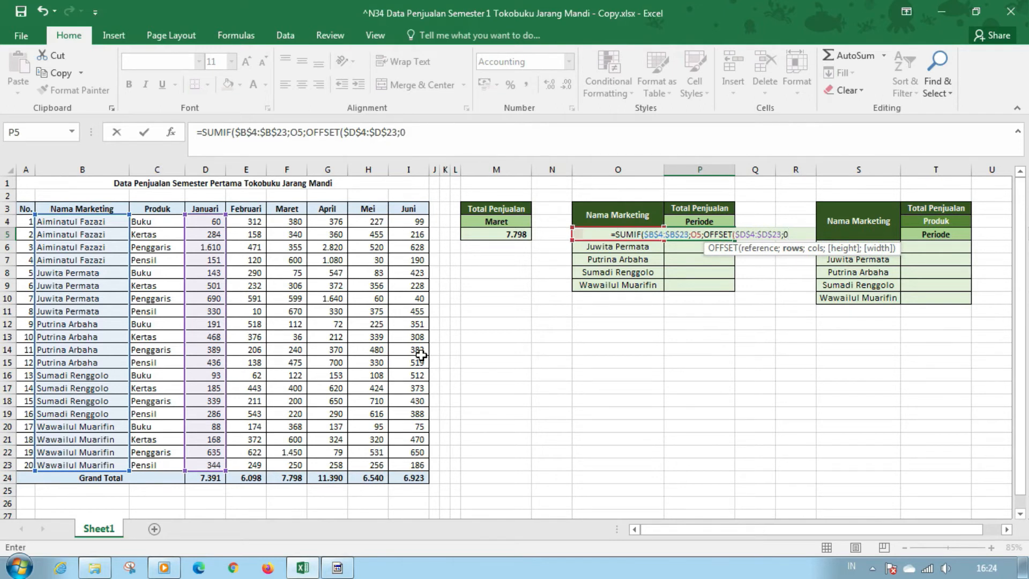
pyautogui.write(';')
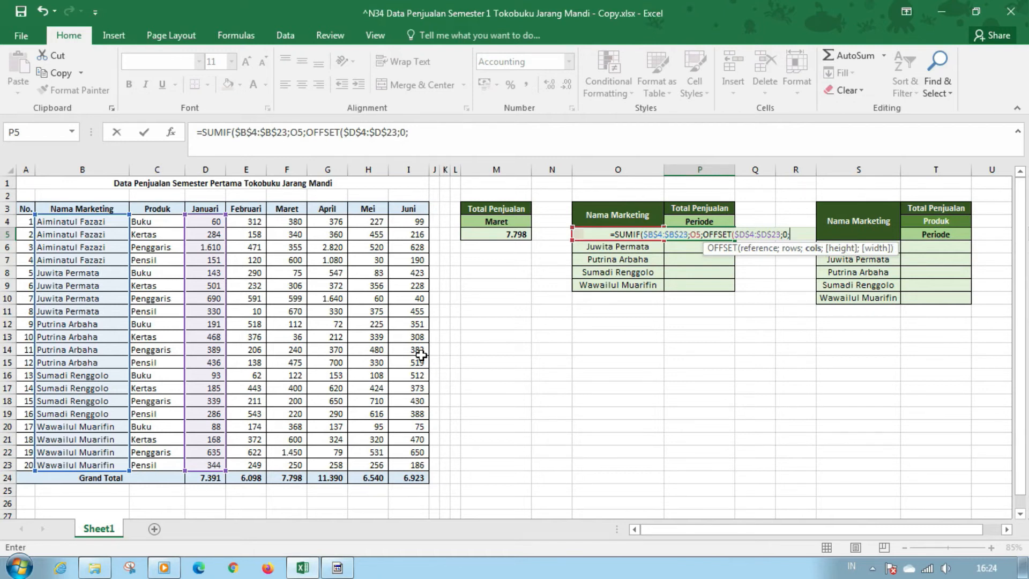
pyautogui.write('MATCH(')
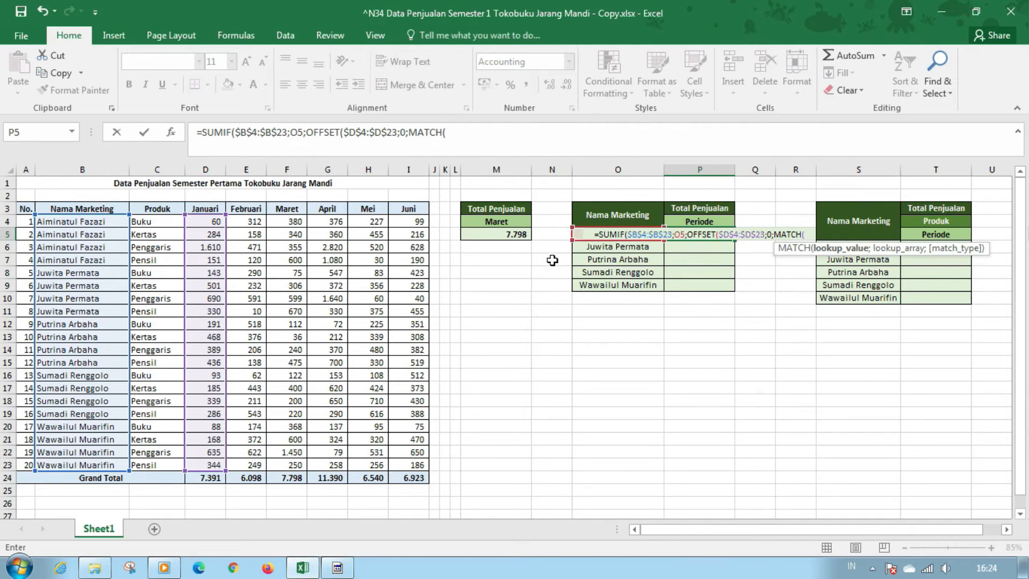
# Add MATCH($P$4;$D$3:$I$3;0) as the OFFSET columns argument to look up the chosen period among the month headers
pyautogui.click(701, 221)
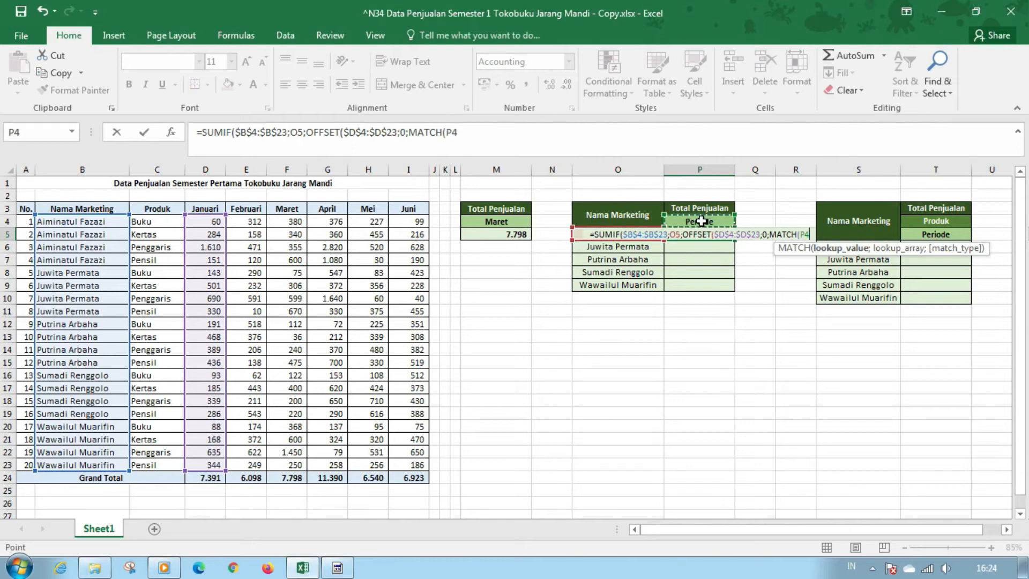
pyautogui.press('F4')
pyautogui.write(';')
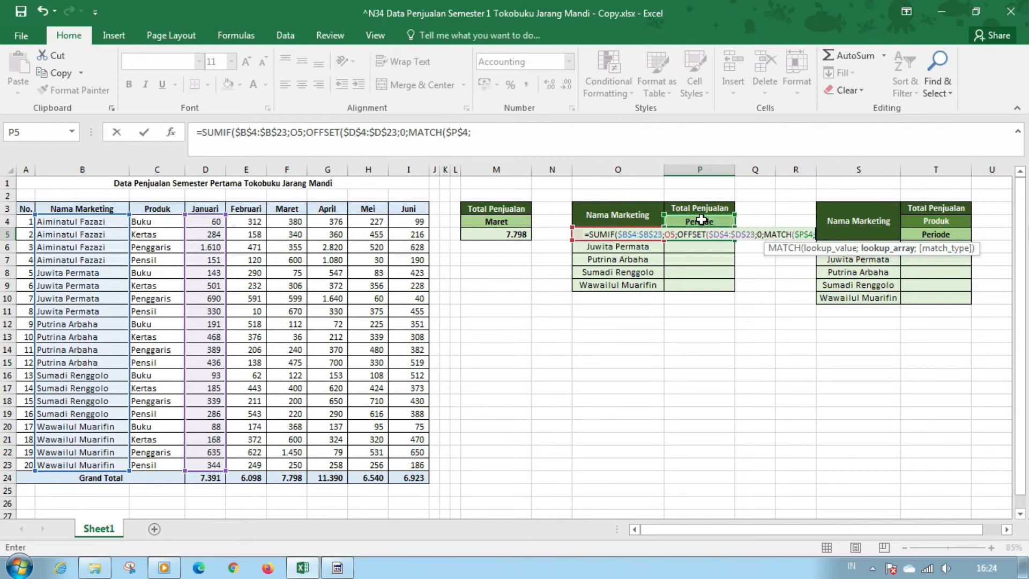
pyautogui.moveTo(210, 210); pyautogui.dragTo(412, 208)
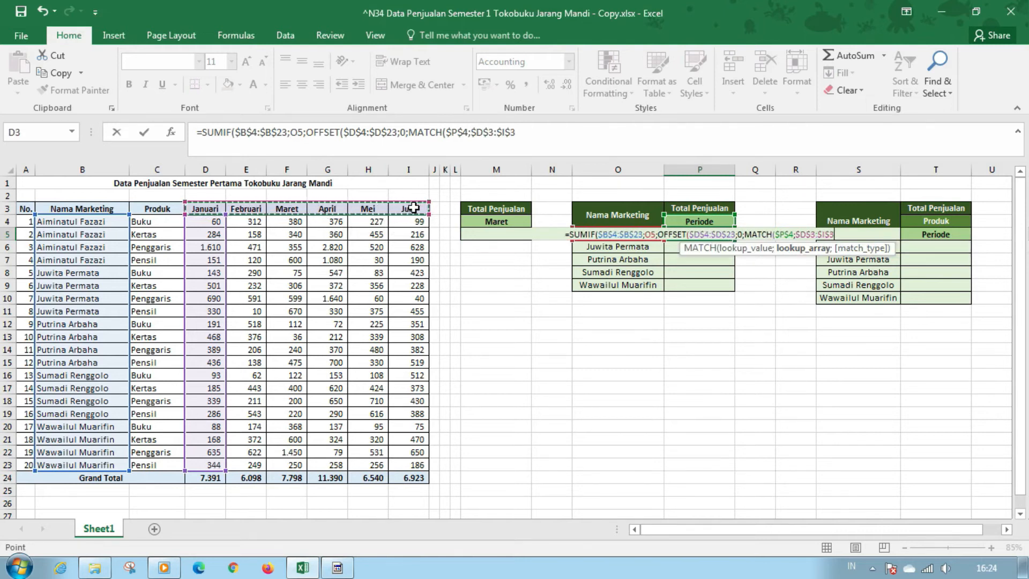
pyautogui.press('F4')
pyautogui.write(';')
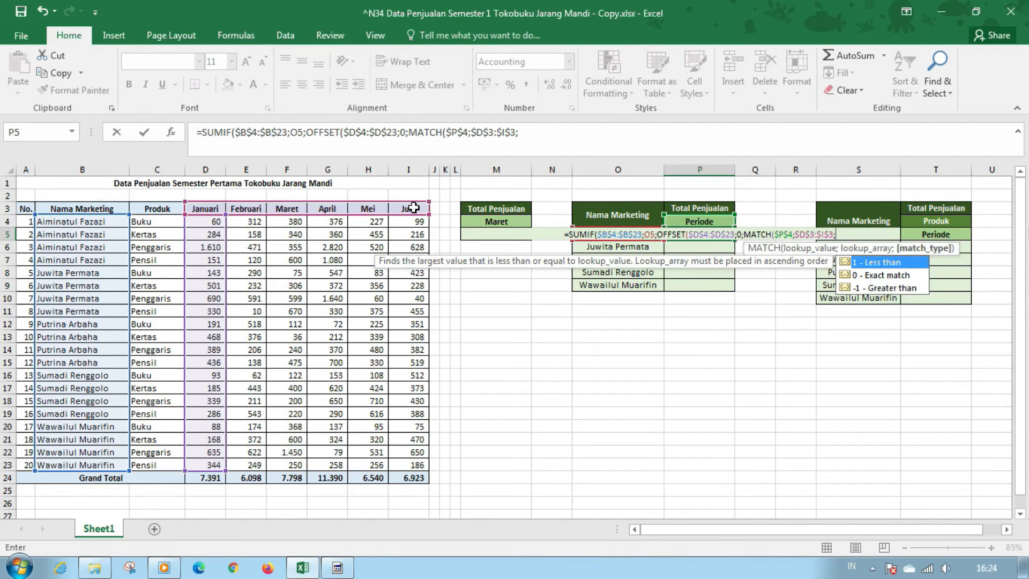
pyautogui.write('0')
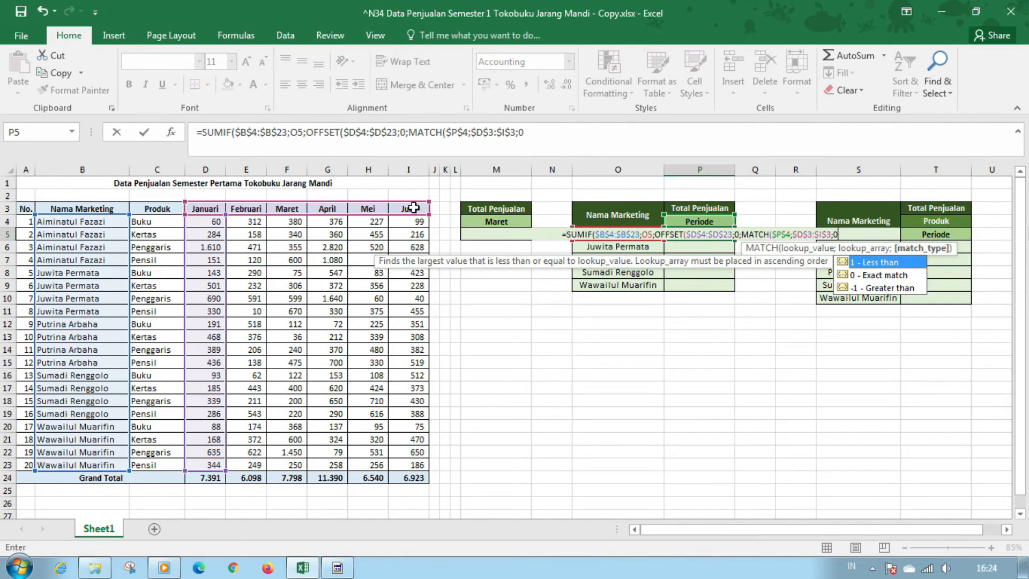
pyautogui.write(')')
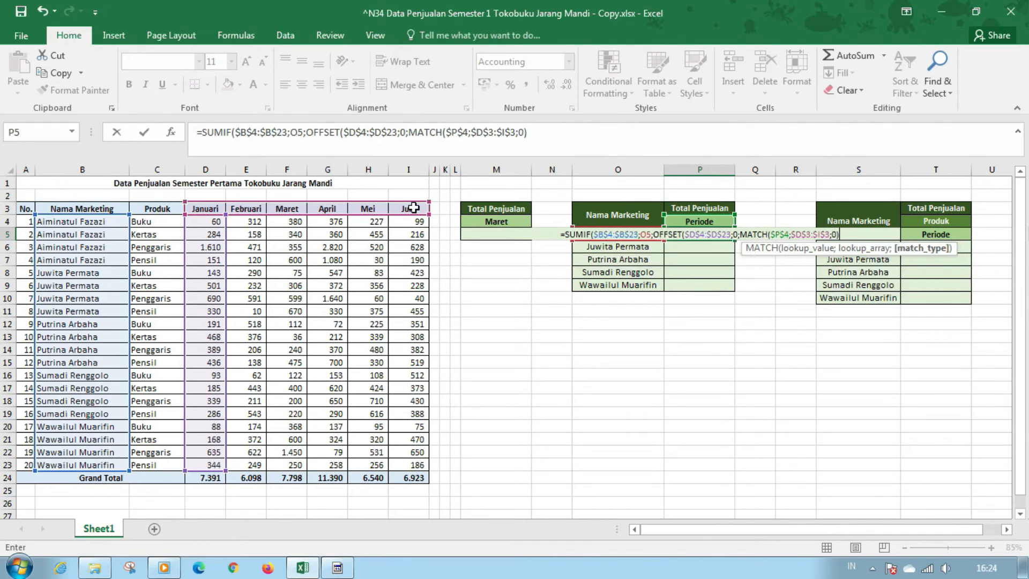
pyautogui.write('-')
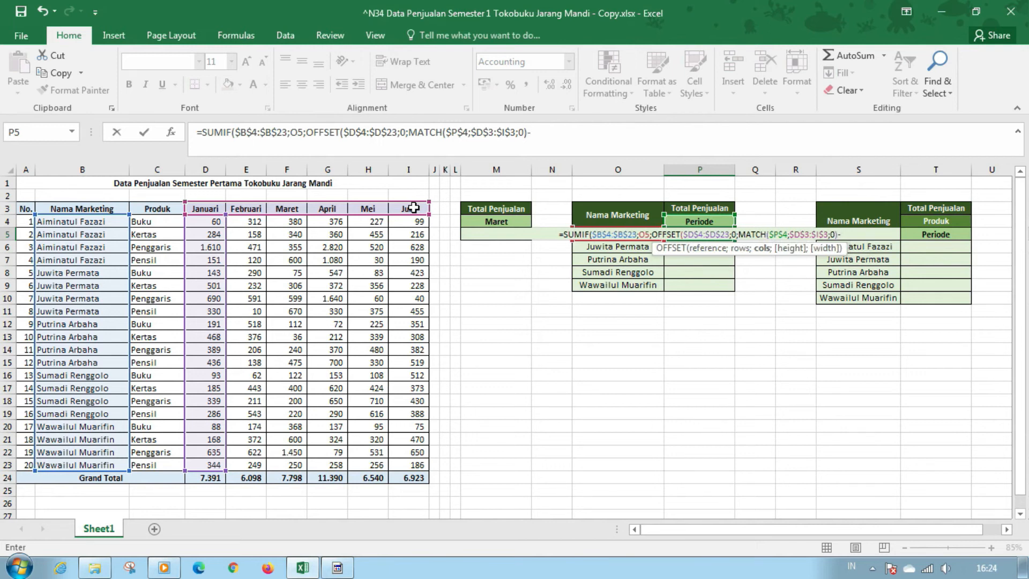
pyautogui.write('1')
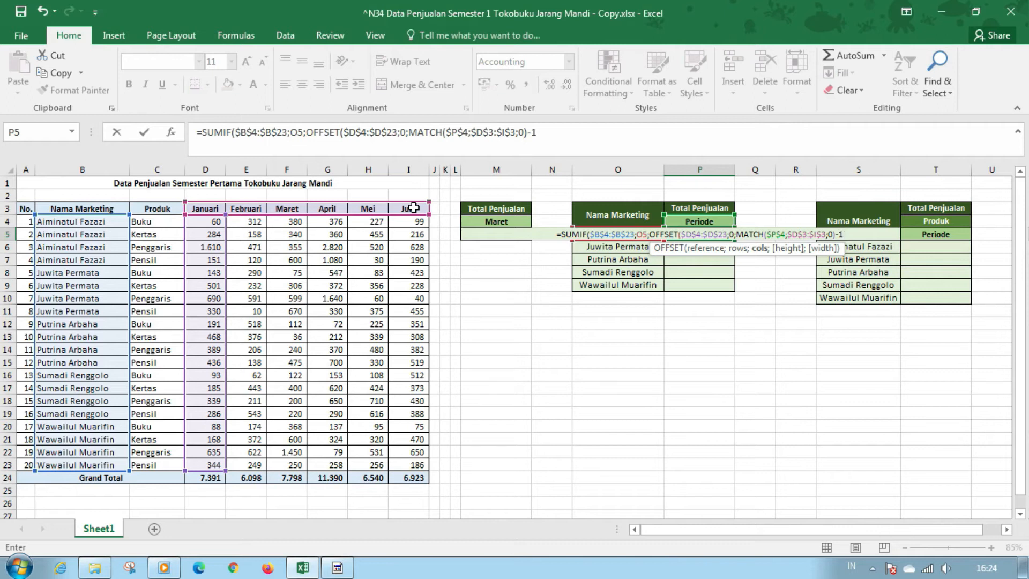
# Subtract 1 from the MATCH result, close the OFFSET and SUMIF functions, and commit the P5 formula
pyautogui.write('))')
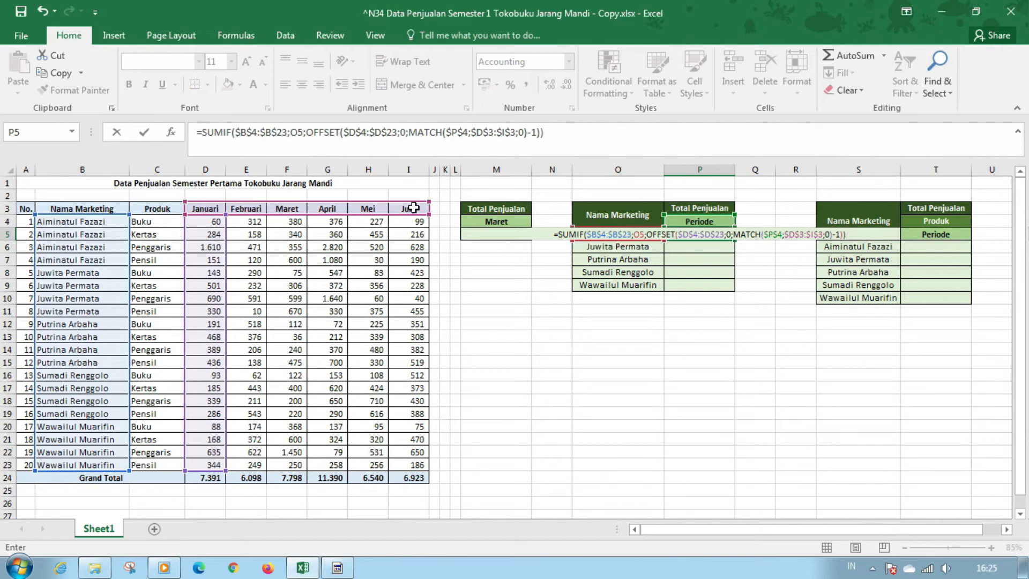
pyautogui.press('Return')
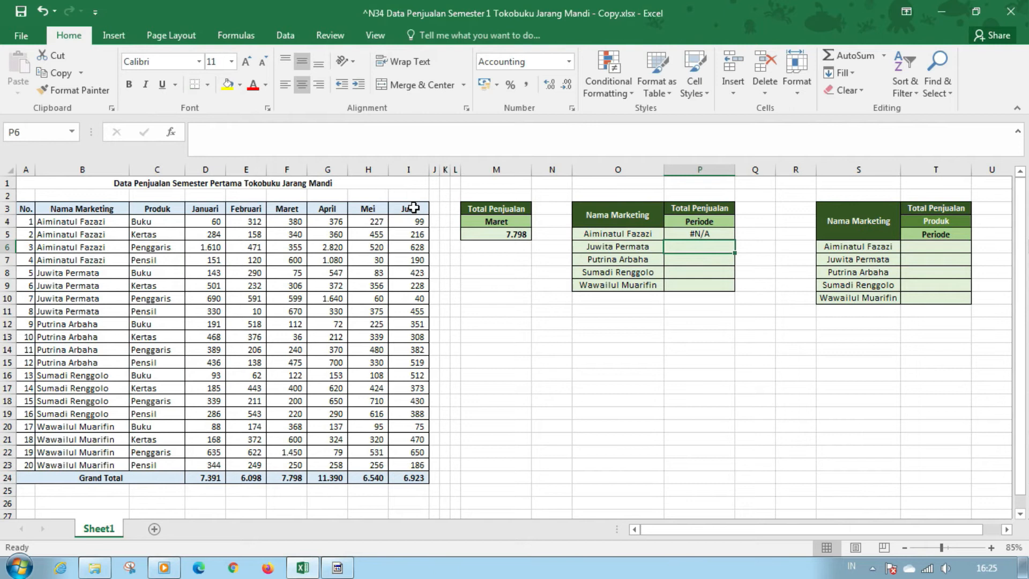
pyautogui.press('Up')
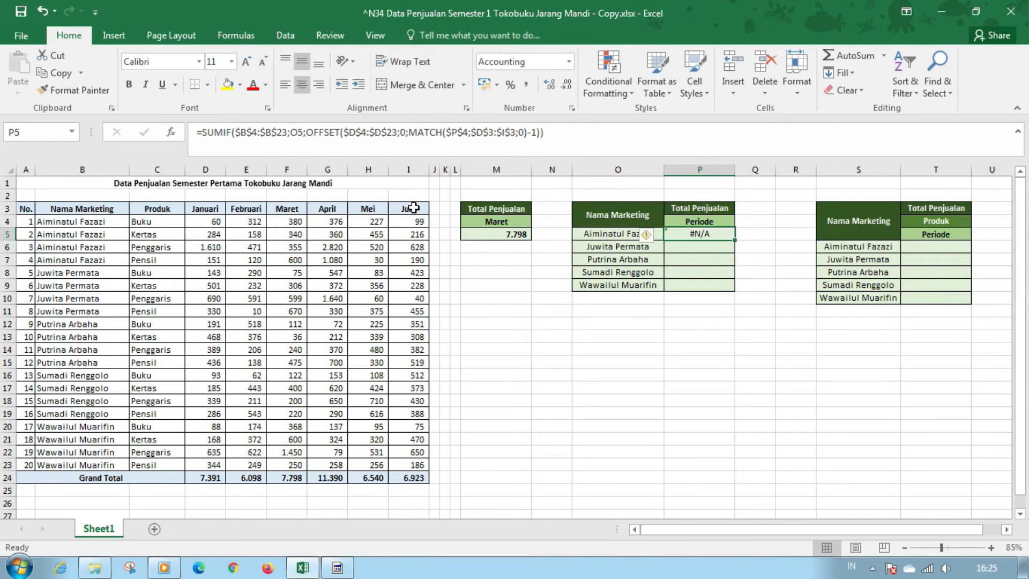
# Choose Maret as the period in P4 of the sales-per-marketing table
pyautogui.click(723, 221)
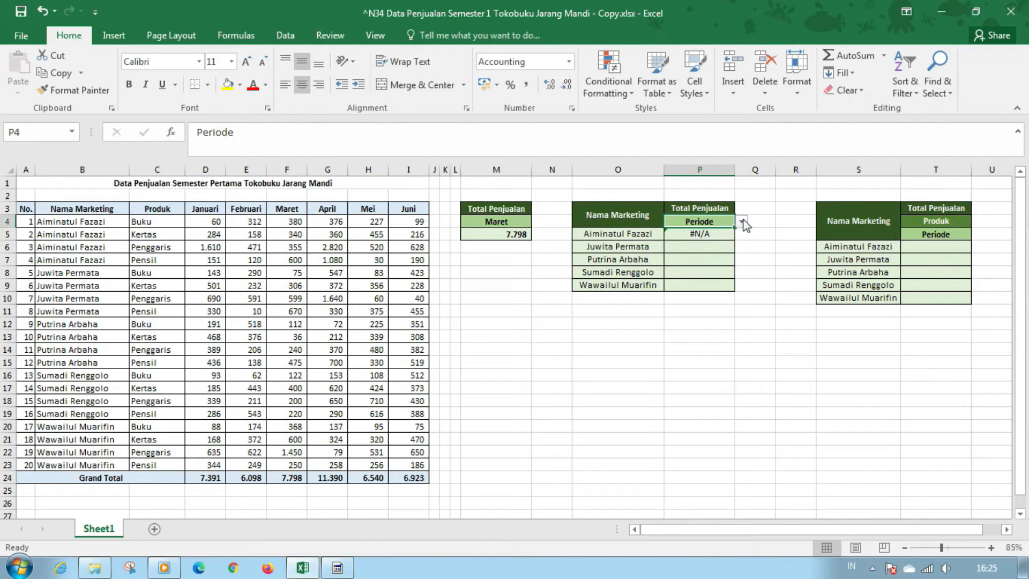
pyautogui.click(742, 221)
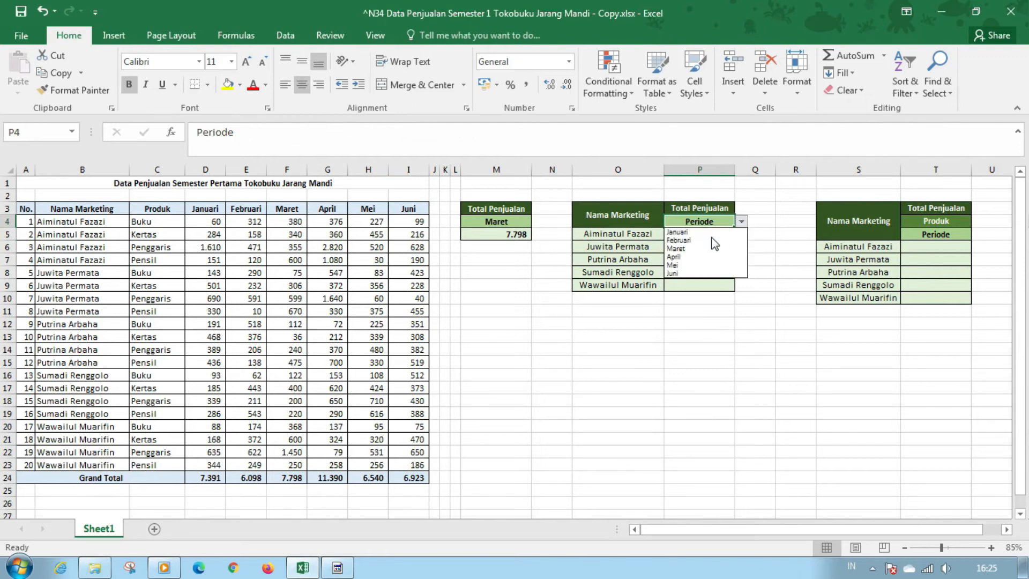
pyautogui.click(701, 246)
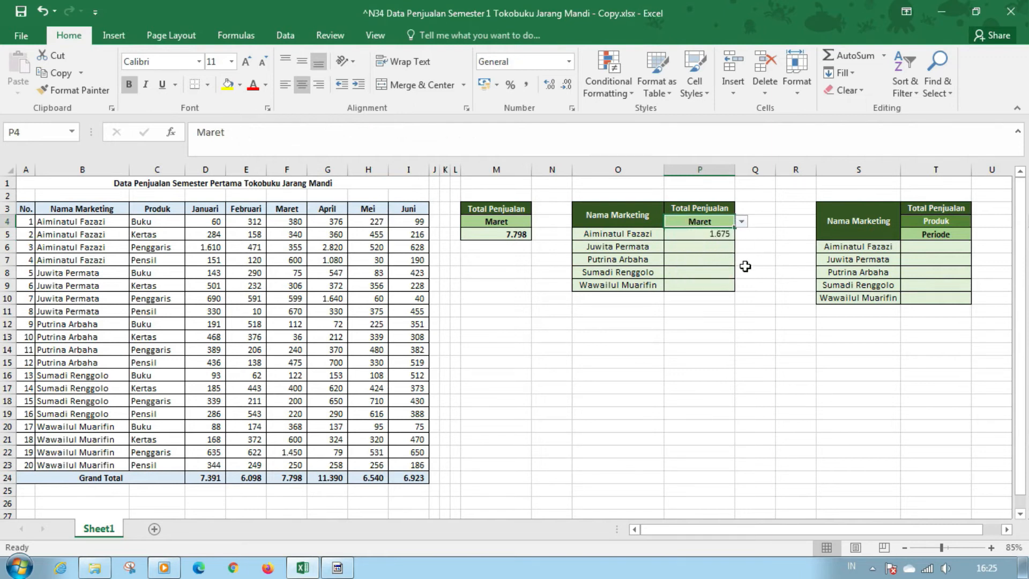
# Fill the P5 formula down through P9 and switch the period in P4 to Februari
pyautogui.click(724, 235)
pyautogui.moveTo(735, 240); pyautogui.dragTo(744, 281)
pyautogui.click(724, 222)
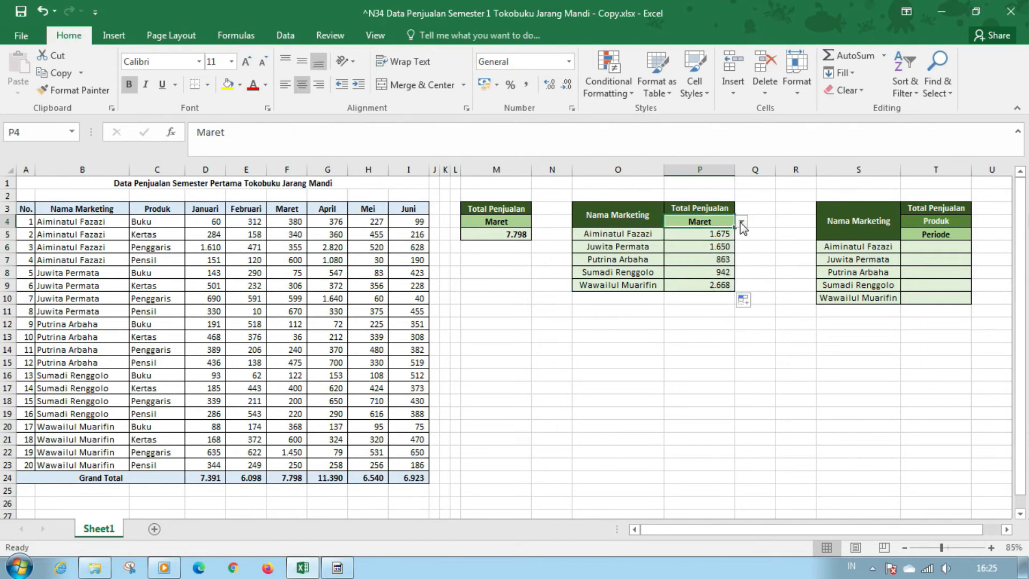
pyautogui.click(742, 222)
pyautogui.click(715, 238)
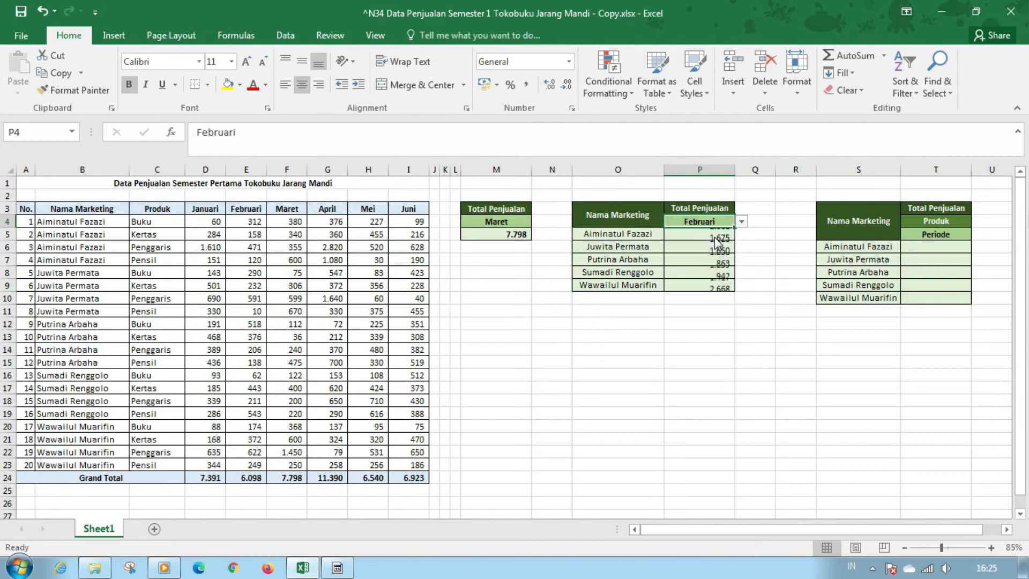
# Test the per-marketing totals by switching the P4 period to Mei, back to Februari, and finally to Januari
pyautogui.click(742, 221)
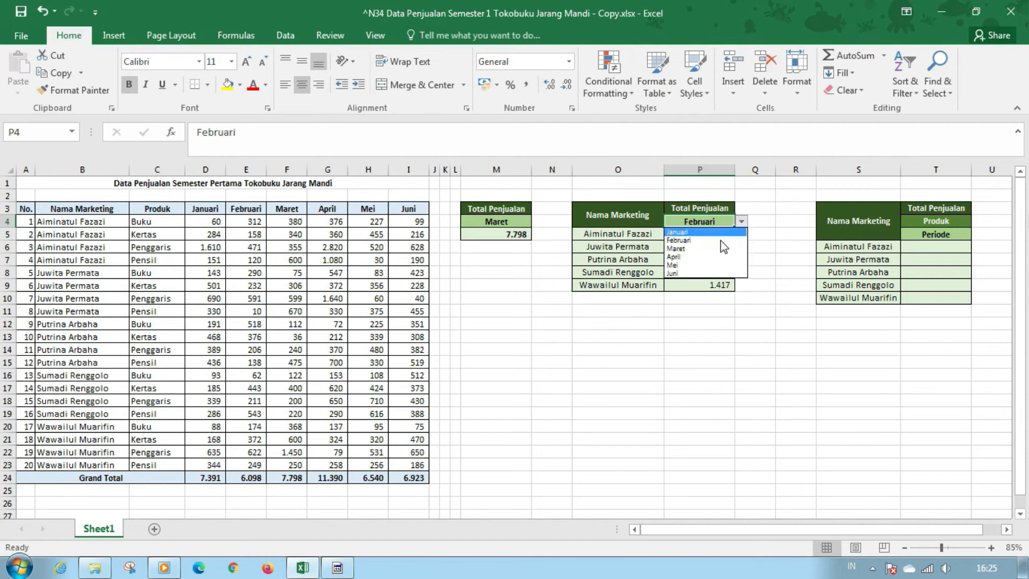
pyautogui.click(703, 262)
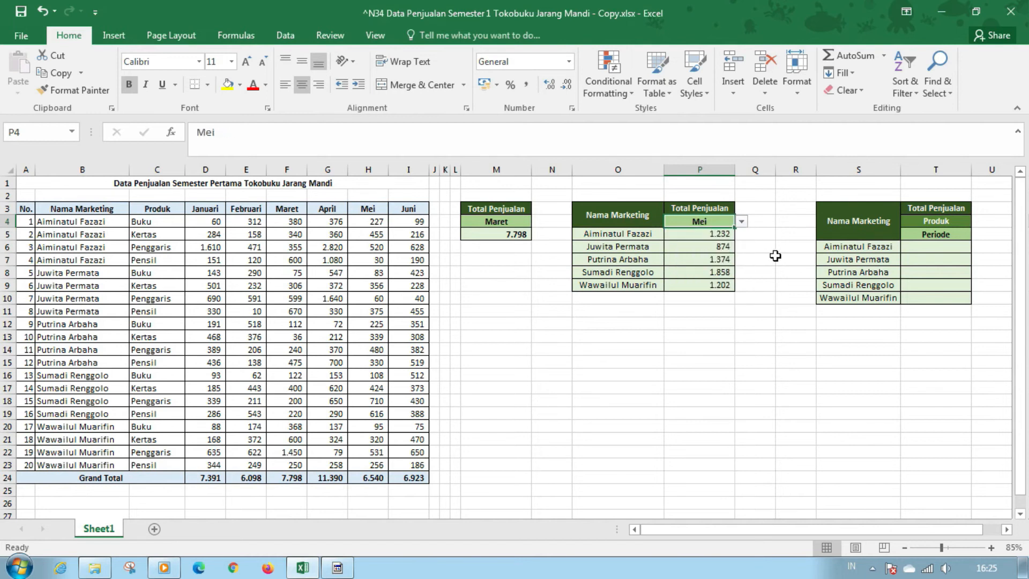
pyautogui.click(741, 221)
pyautogui.click(706, 240)
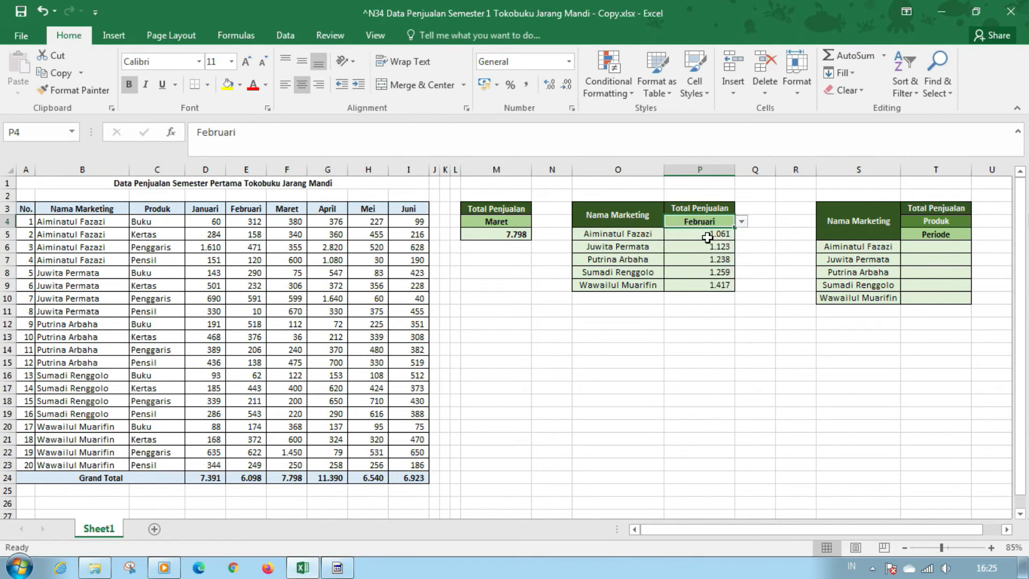
pyautogui.click(742, 221)
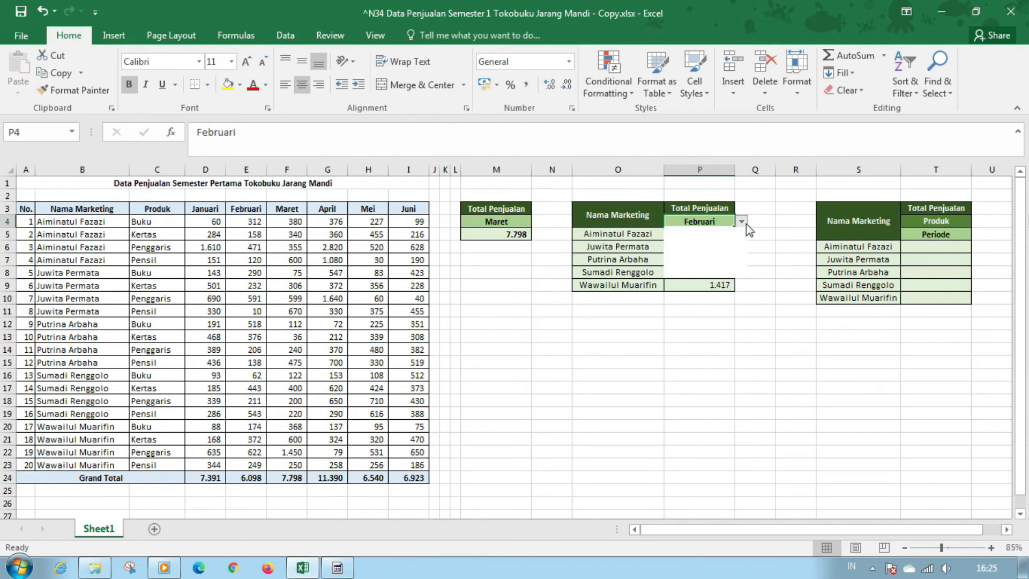
pyautogui.click(715, 230)
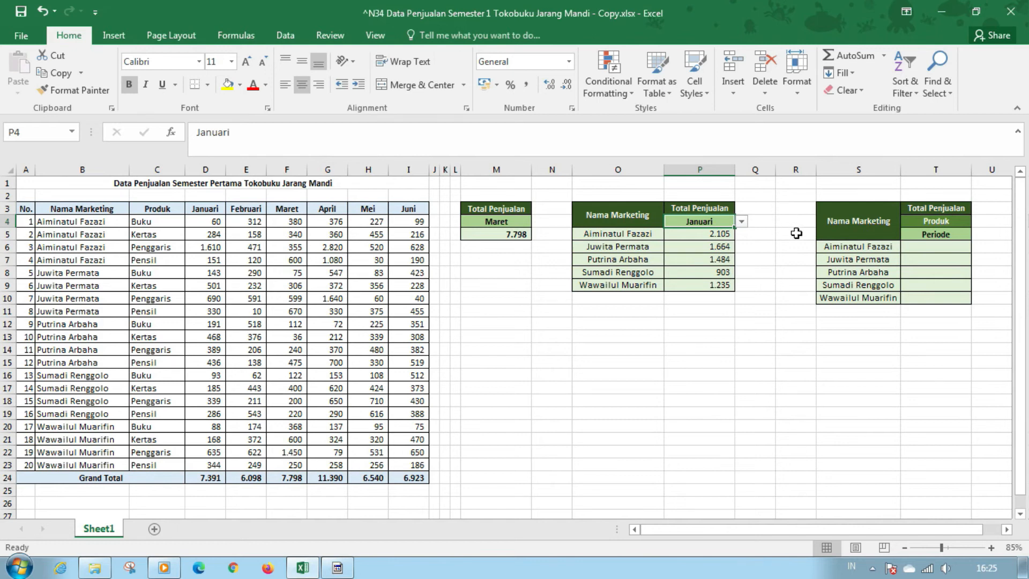
# Start a SUMIFS formula in T6 with OFFSET as the sum range, using $D$4:$D$23 as the reference and 0 as the rows argument
pyautogui.click(923, 250)
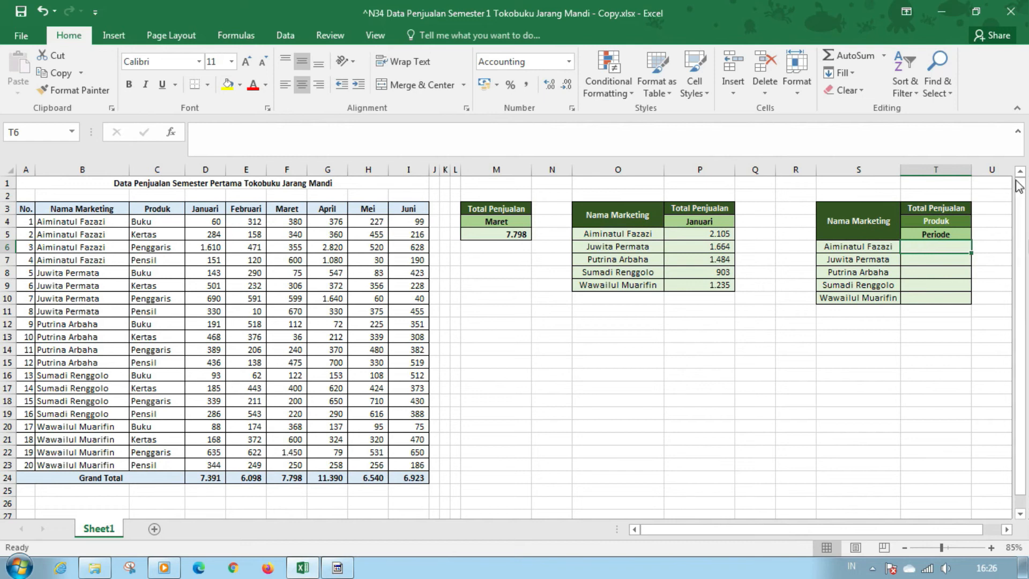
pyautogui.write('=sumi')
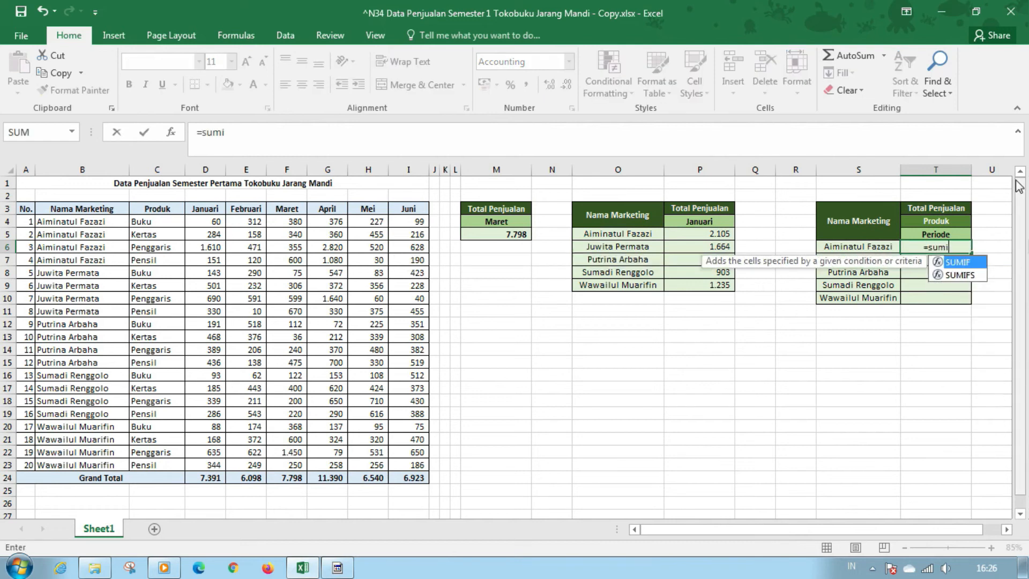
pyautogui.write('fs')
pyautogui.press('Tab')
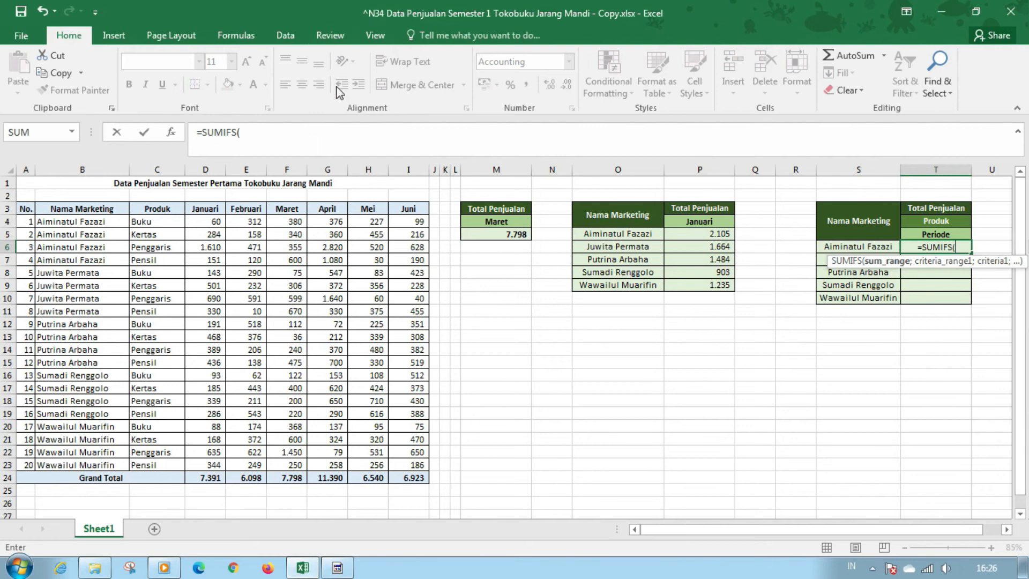
pyautogui.write('off')
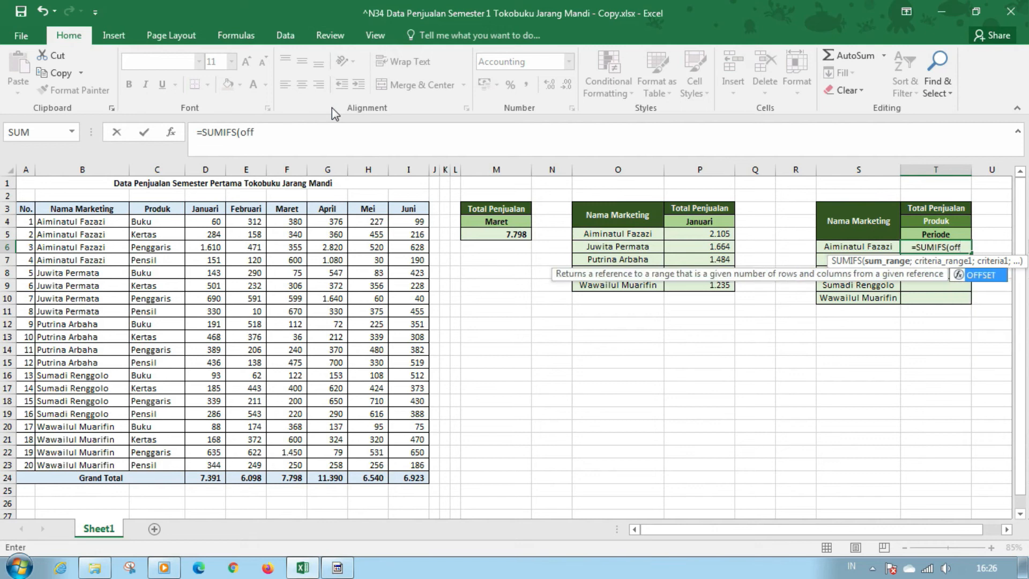
pyautogui.press('Tab')
pyautogui.moveTo(209, 222); pyautogui.dragTo(229, 452)
pyautogui.press('F4')
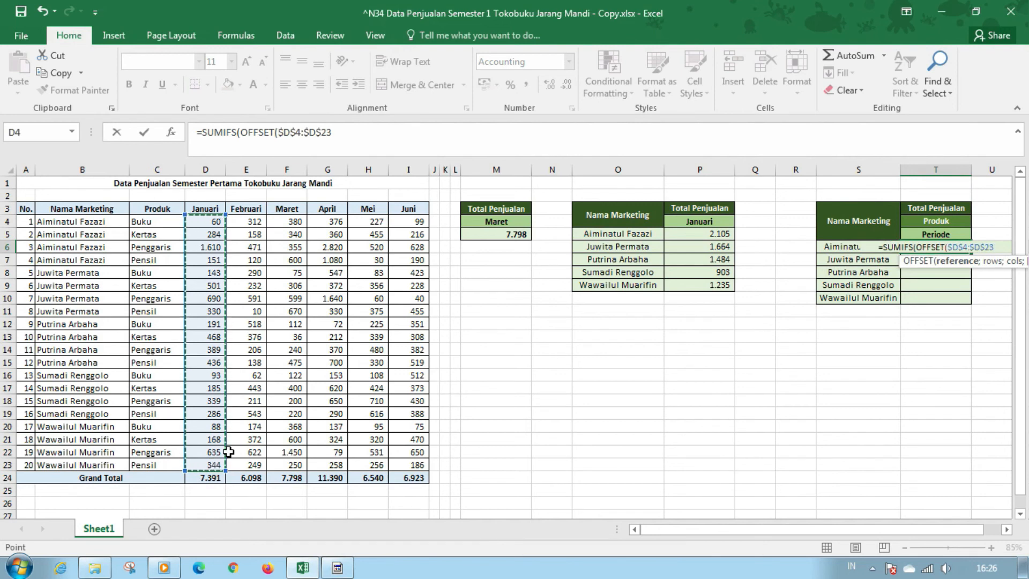
pyautogui.write(';')
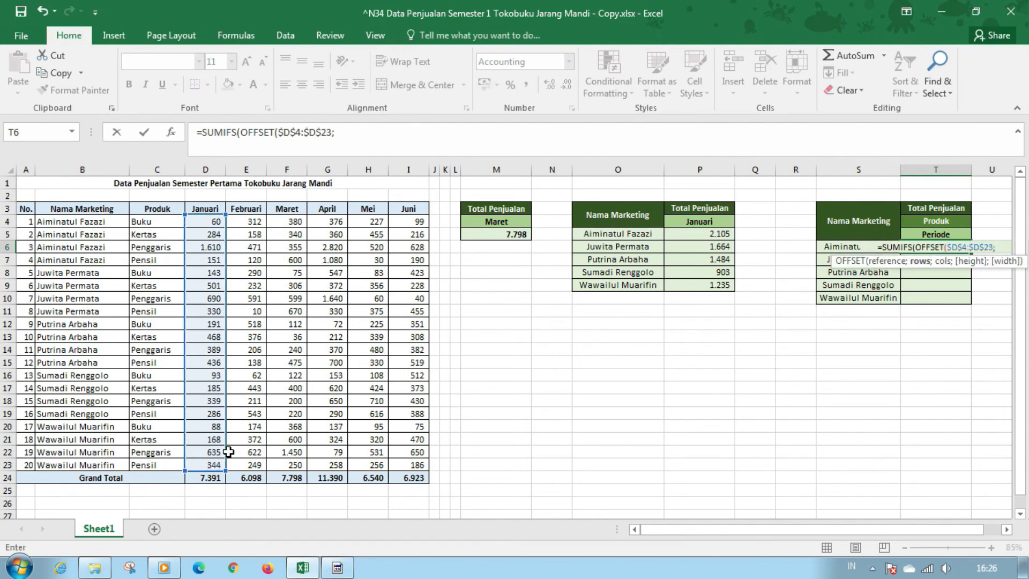
pyautogui.write('0;')
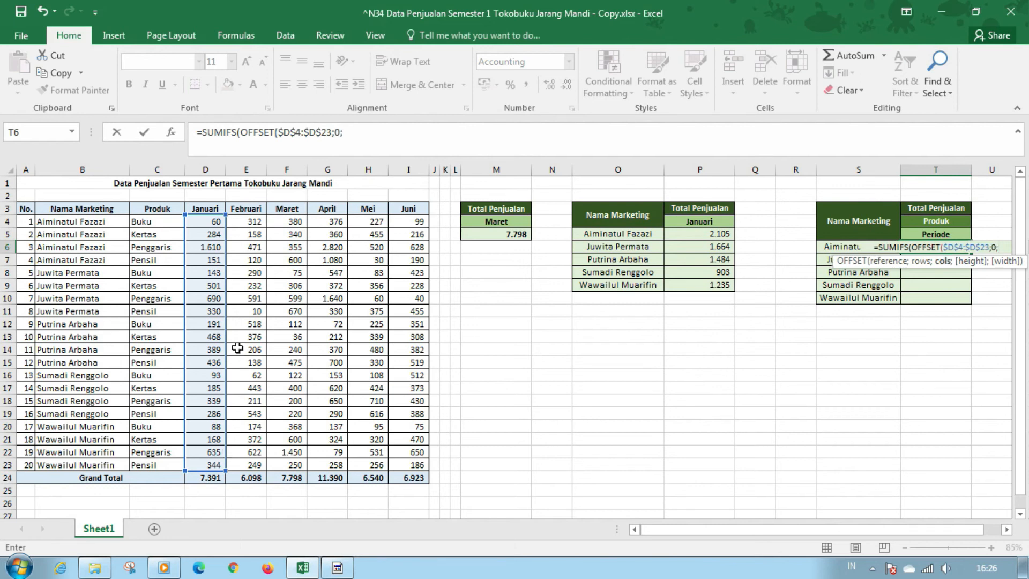
pyautogui.write('match')
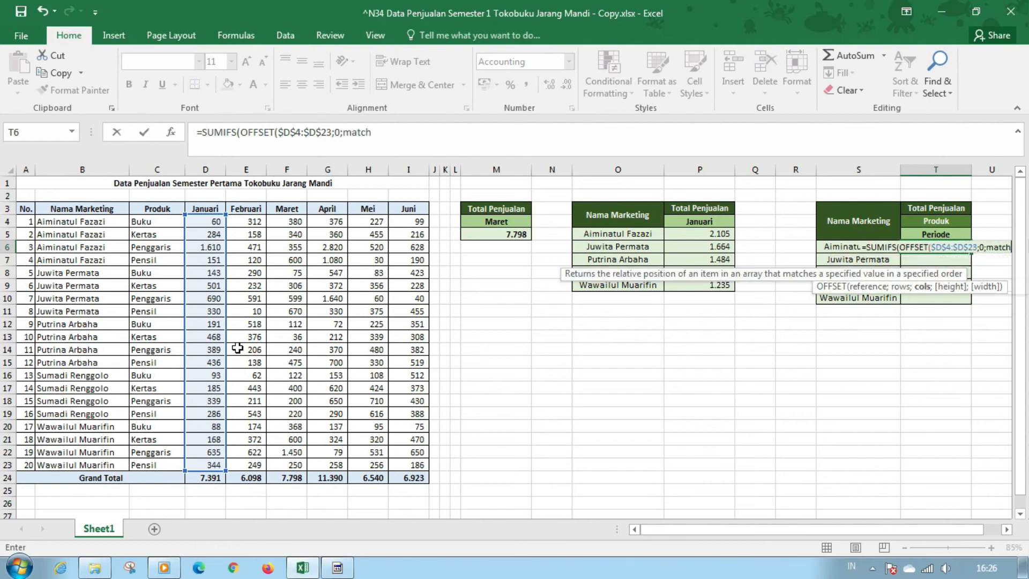
# Add MATCH($T$5;$D$3:$I$3;0)-1 as the OFFSET columns argument and close the OFFSET function
pyautogui.press('Tab')
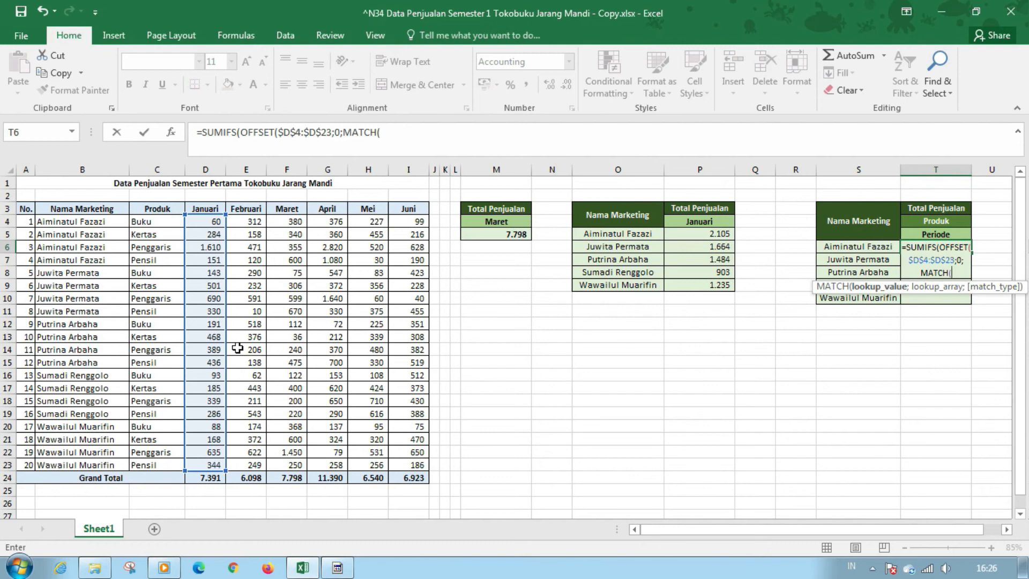
pyautogui.click(913, 234)
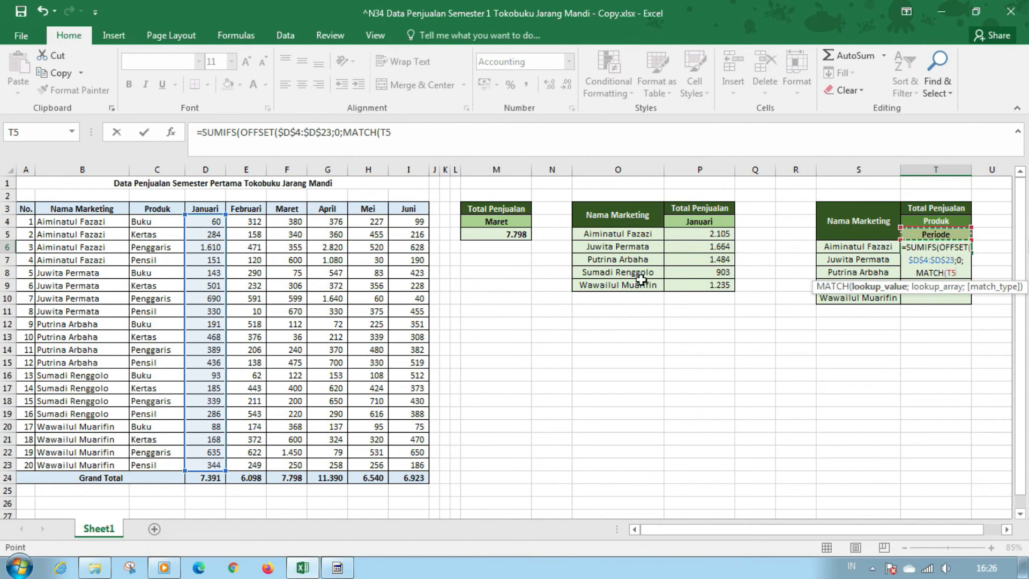
pyautogui.press('F4')
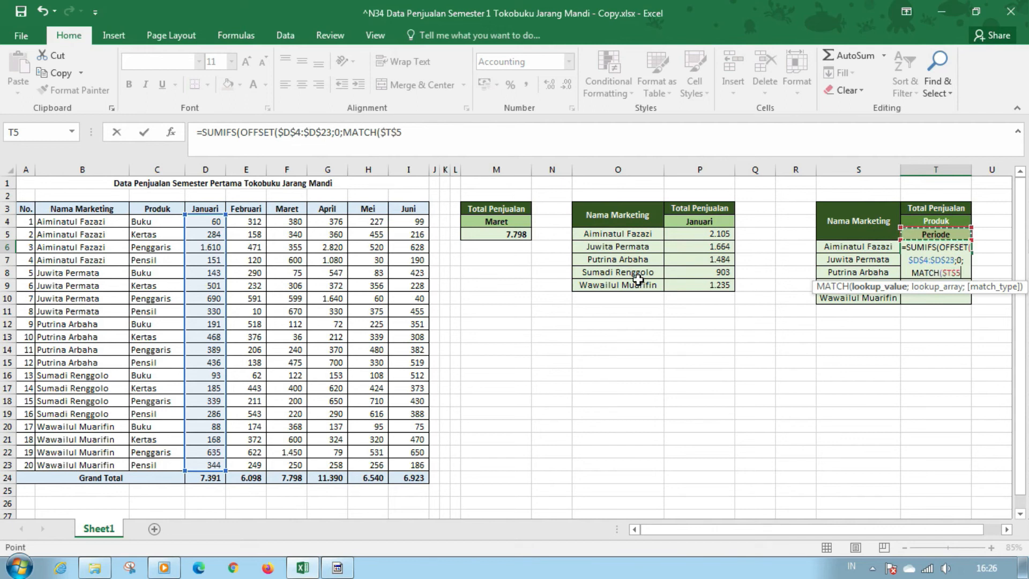
pyautogui.write(';')
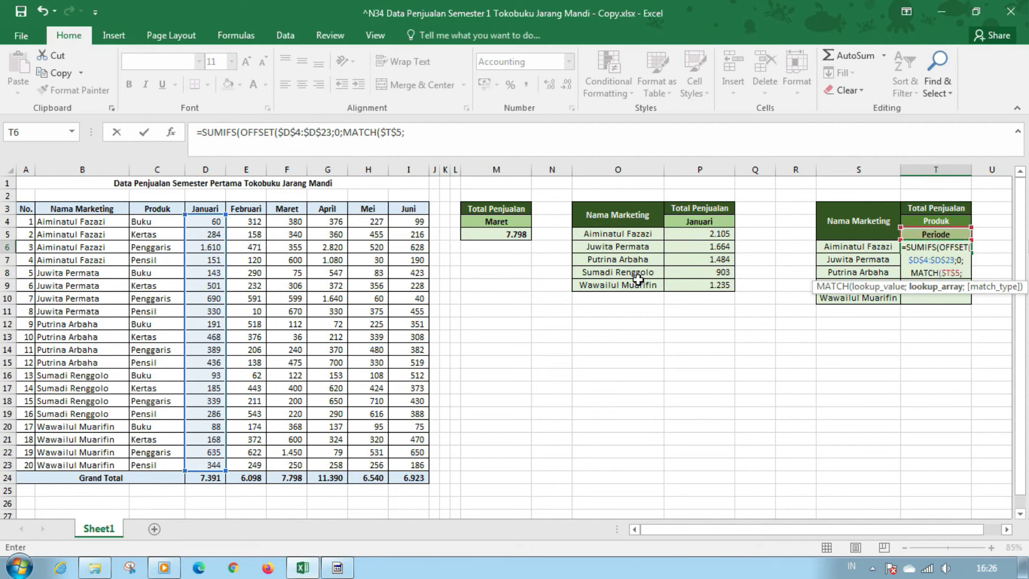
pyautogui.moveTo(205, 209); pyautogui.dragTo(408, 205)
pyautogui.press('F4')
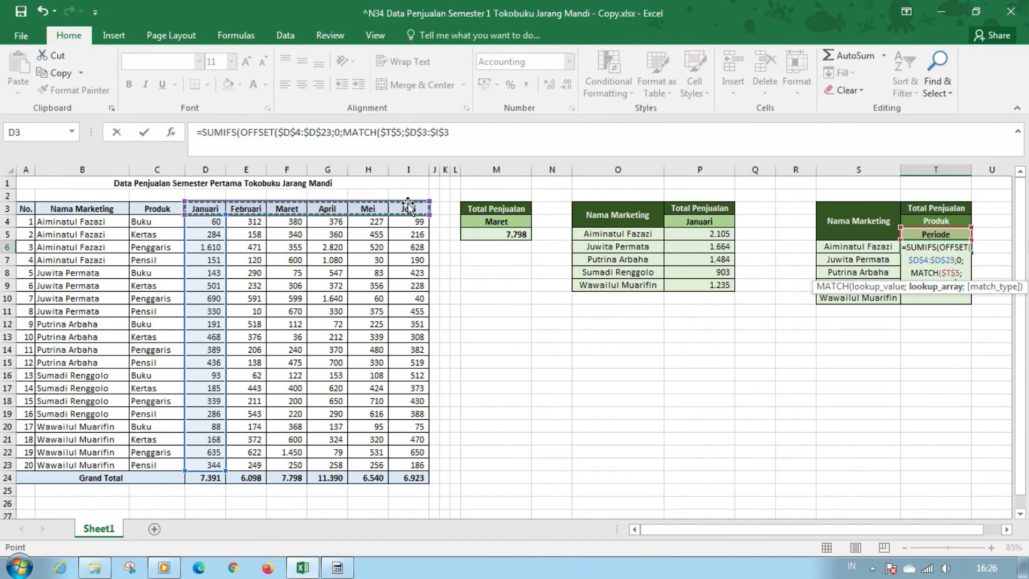
pyautogui.write(';')
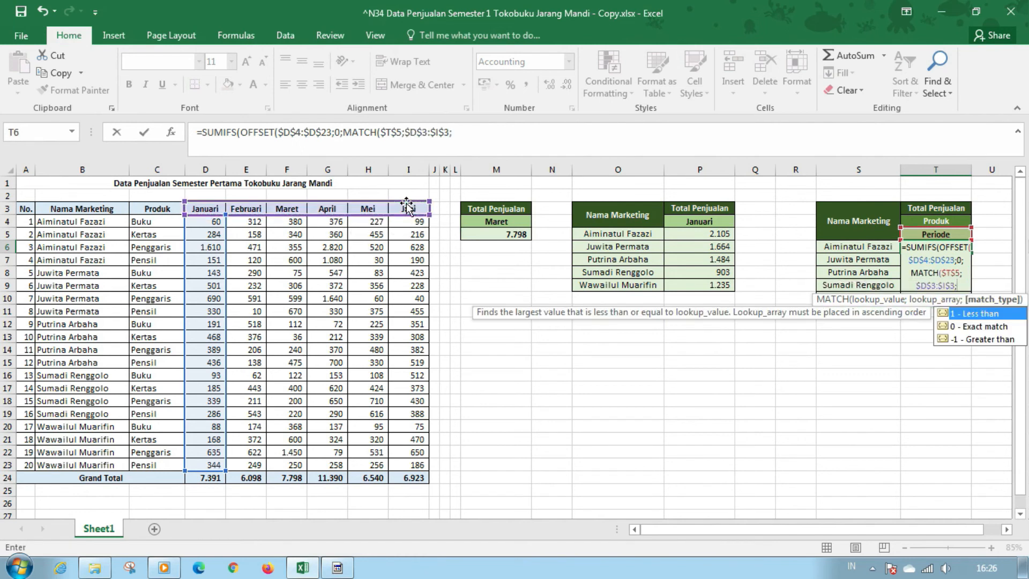
pyautogui.write('0)')
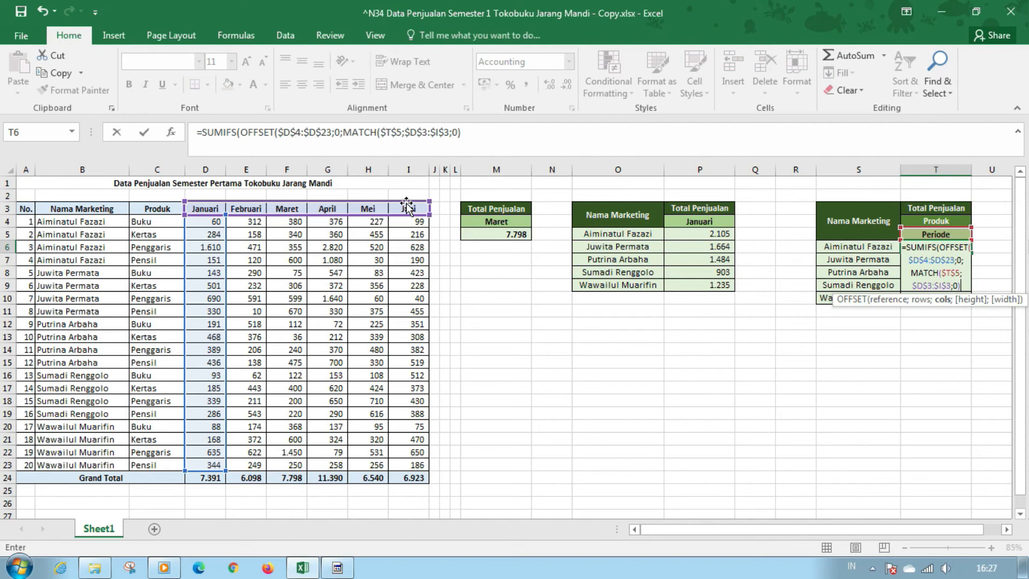
pyautogui.write('-1)')
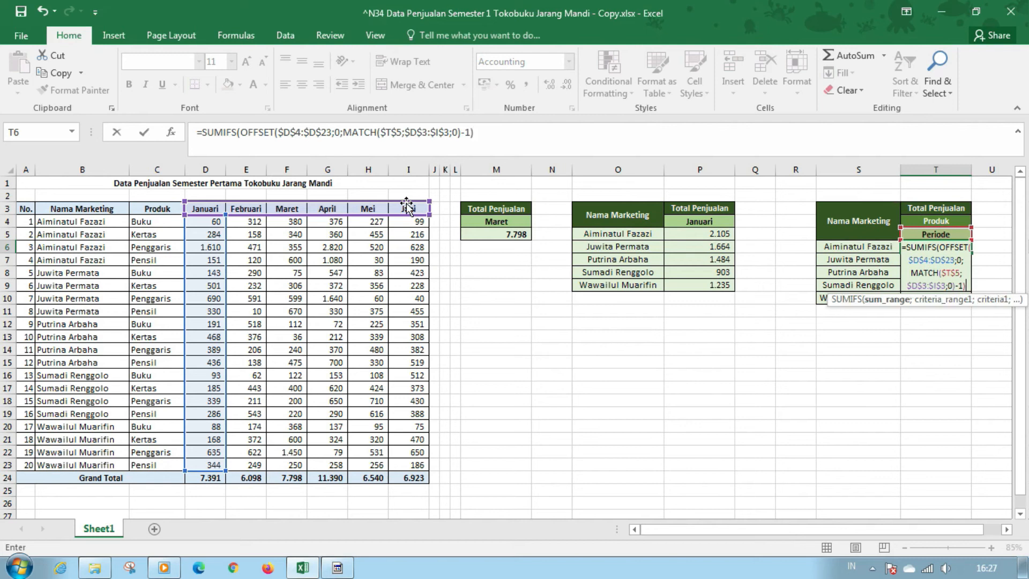
pyautogui.write(';')
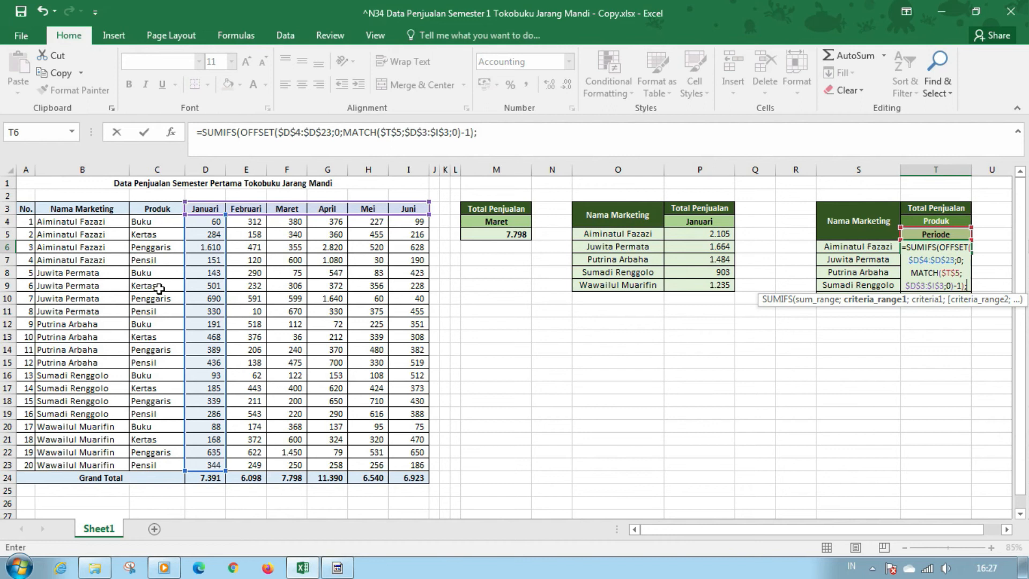
# Add the marketing name condition to SUMIFS, with $B$4:$B$23 as the first criteria range and S6 as its criterion
pyautogui.moveTo(63, 221); pyautogui.dragTo(75, 463)
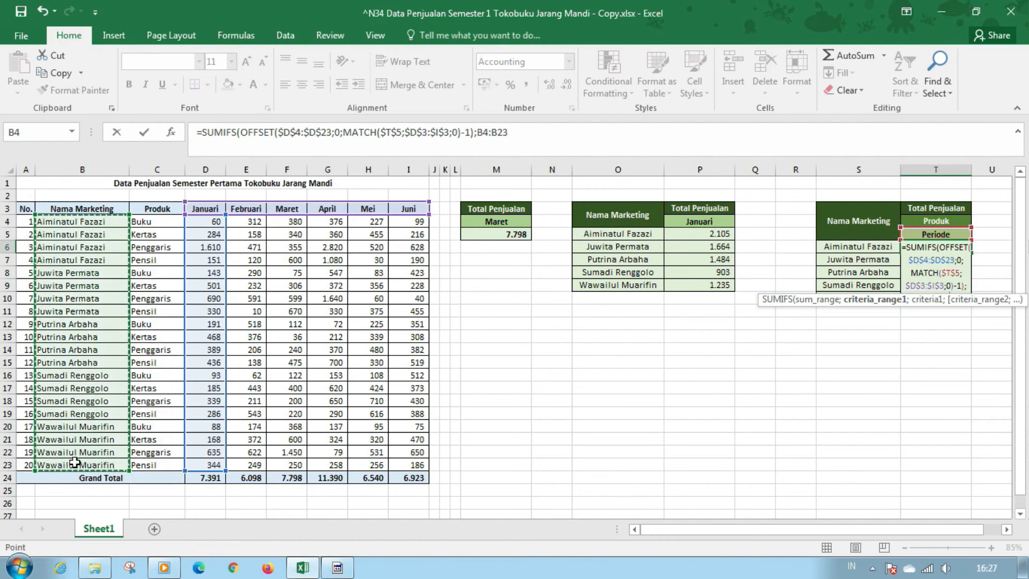
pyautogui.press('F4')
pyautogui.write(';')
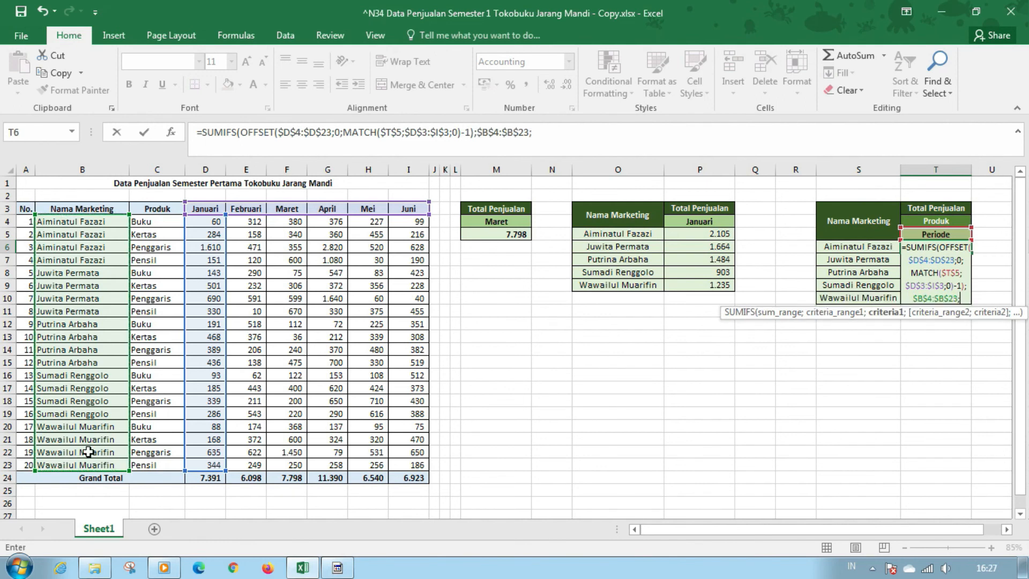
pyautogui.click(865, 246)
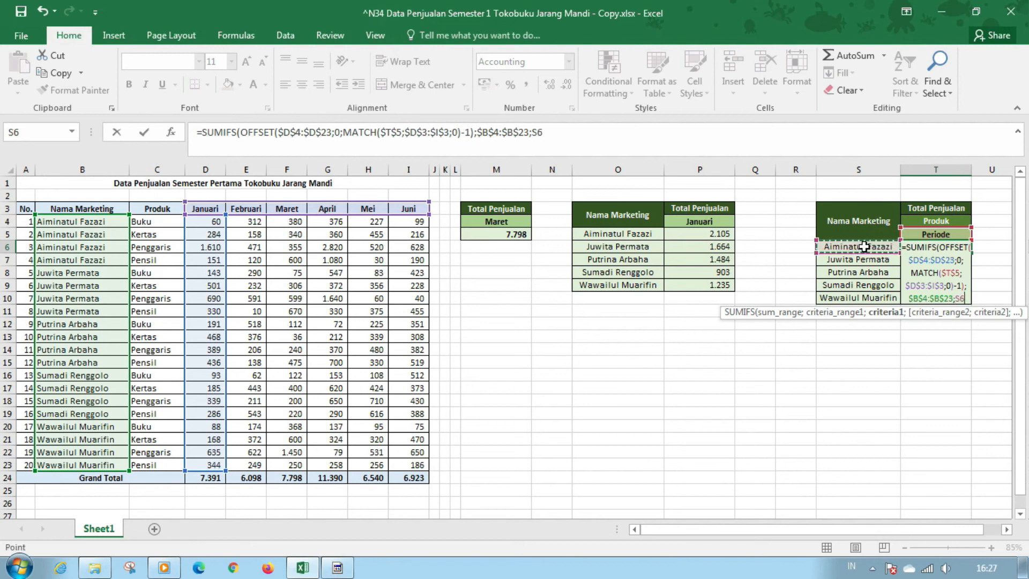
pyautogui.write(';')
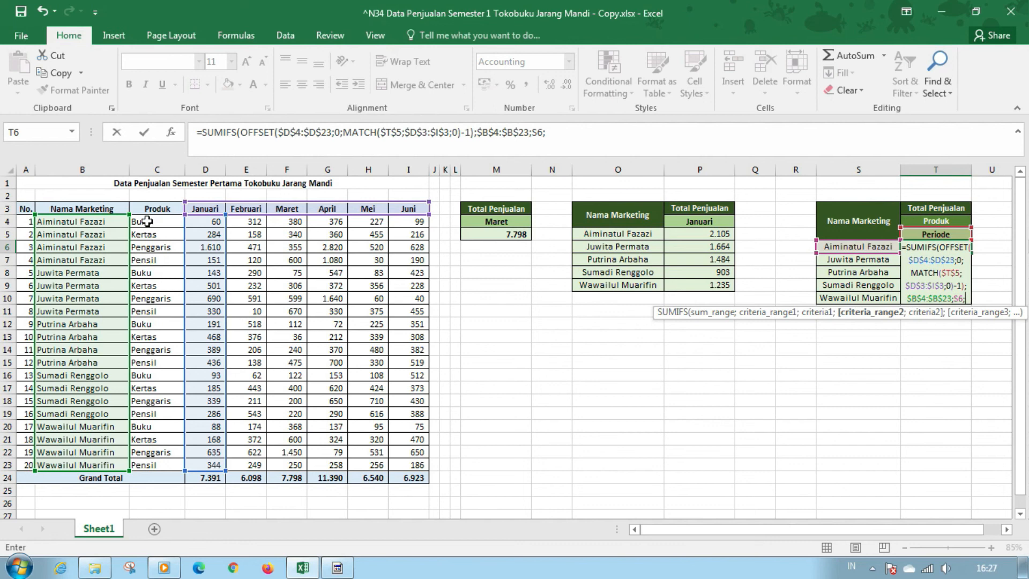
# Add the product condition with $C$4:$C$23 as the second criteria range and $T$4 as its criterion, and commit the T6 formula
pyautogui.moveTo(148, 222); pyautogui.dragTo(148, 466)
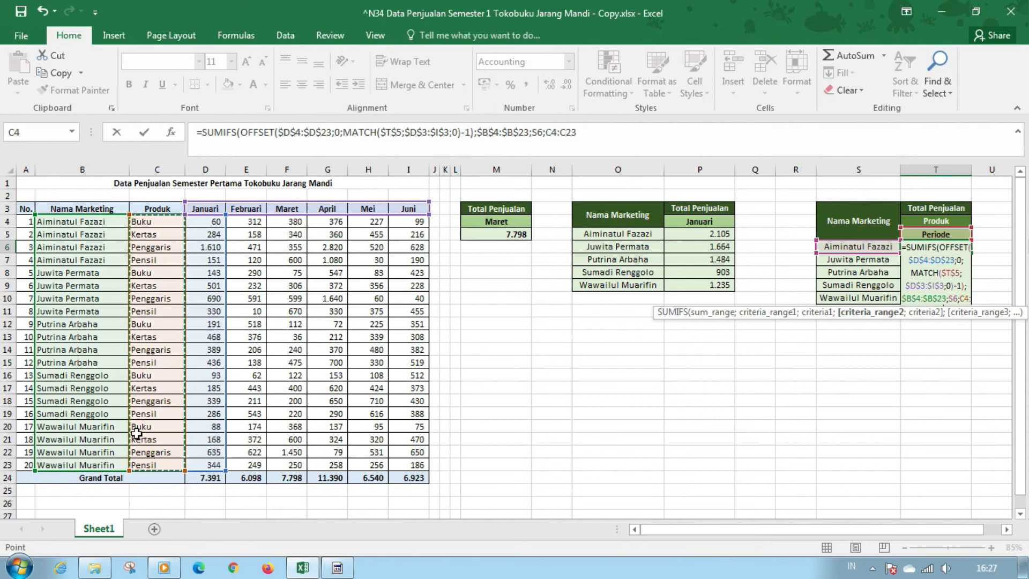
pyautogui.press('F4')
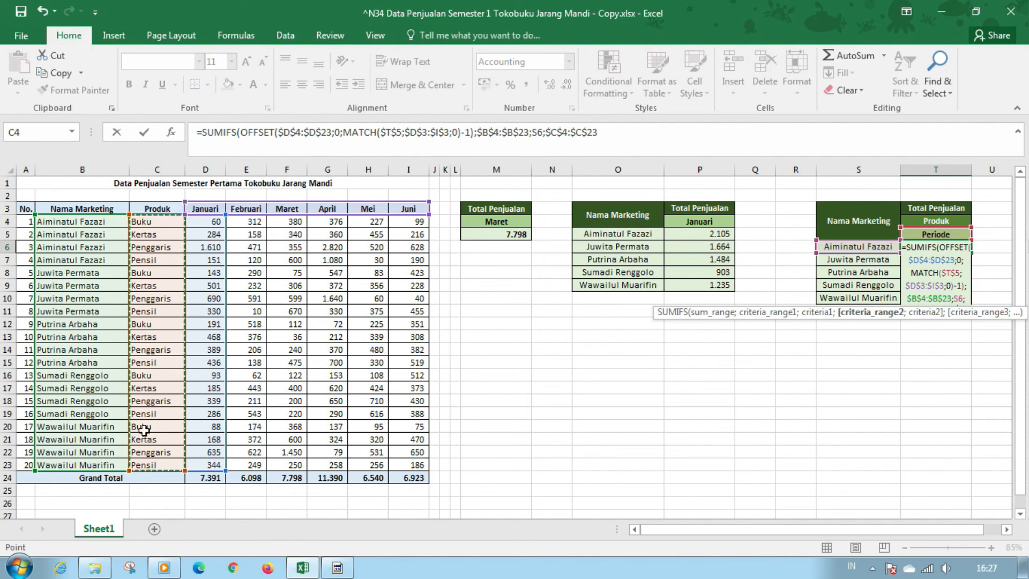
pyautogui.write(';')
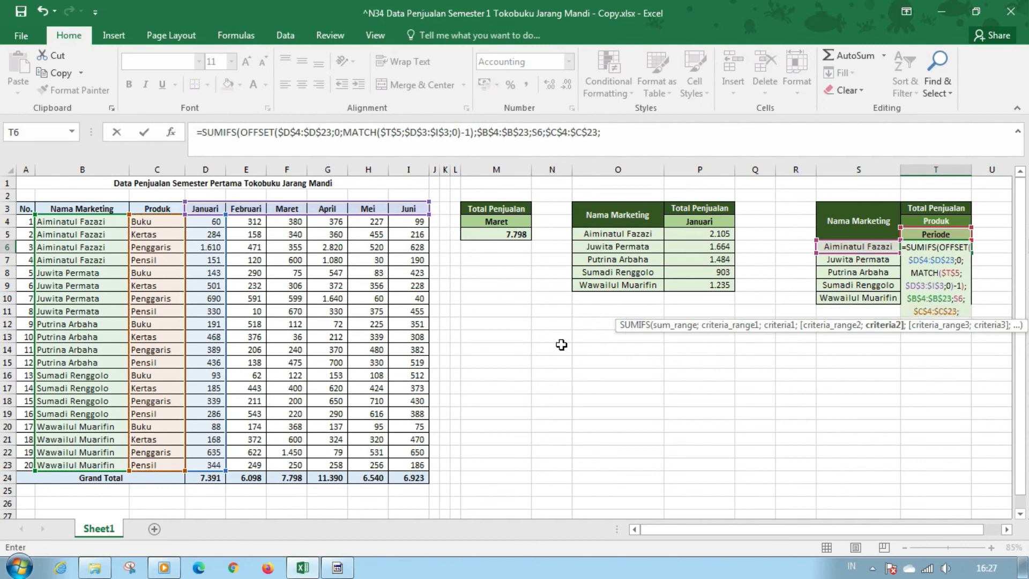
pyautogui.click(956, 220)
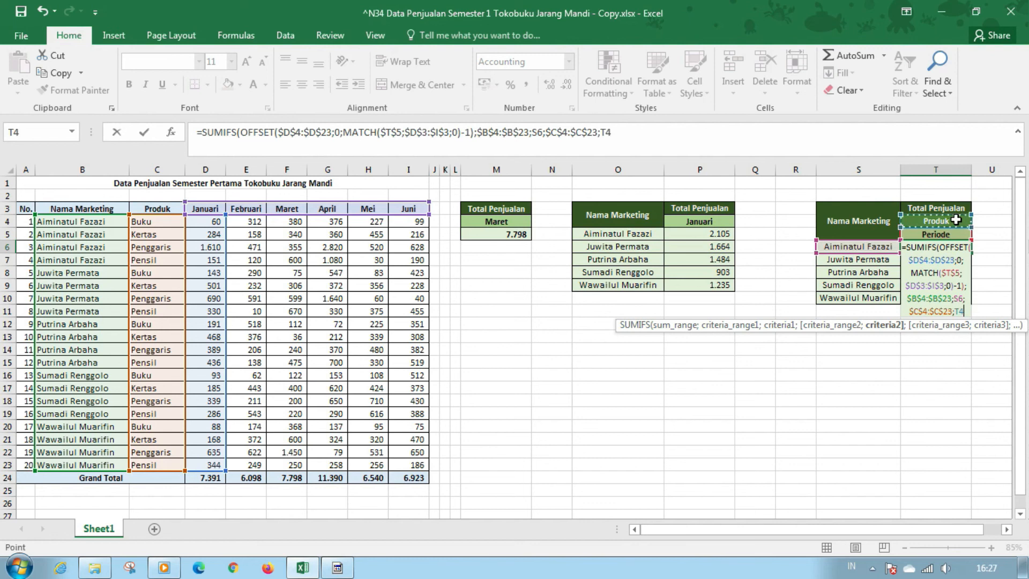
pyautogui.press('F4')
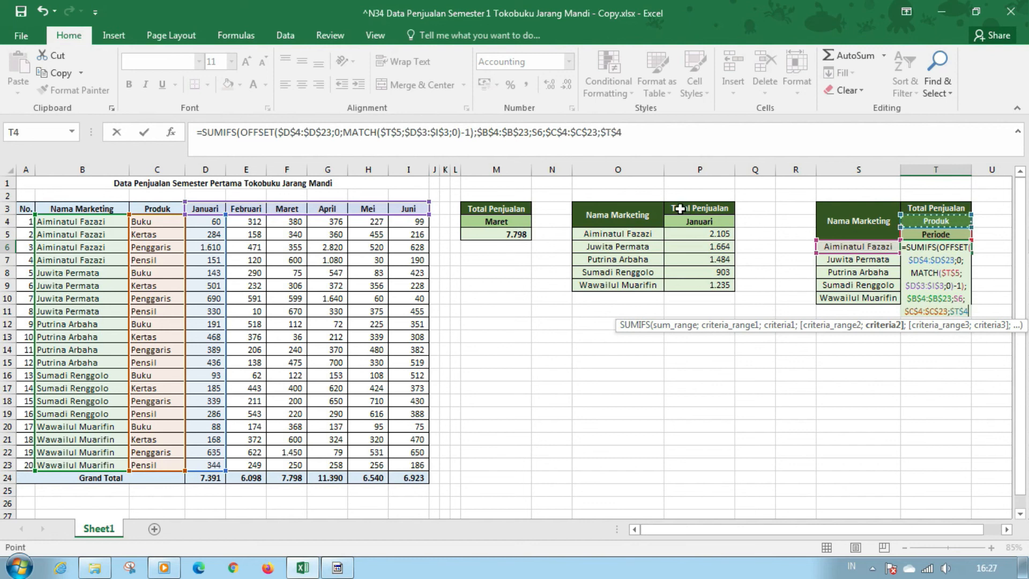
pyautogui.write(')')
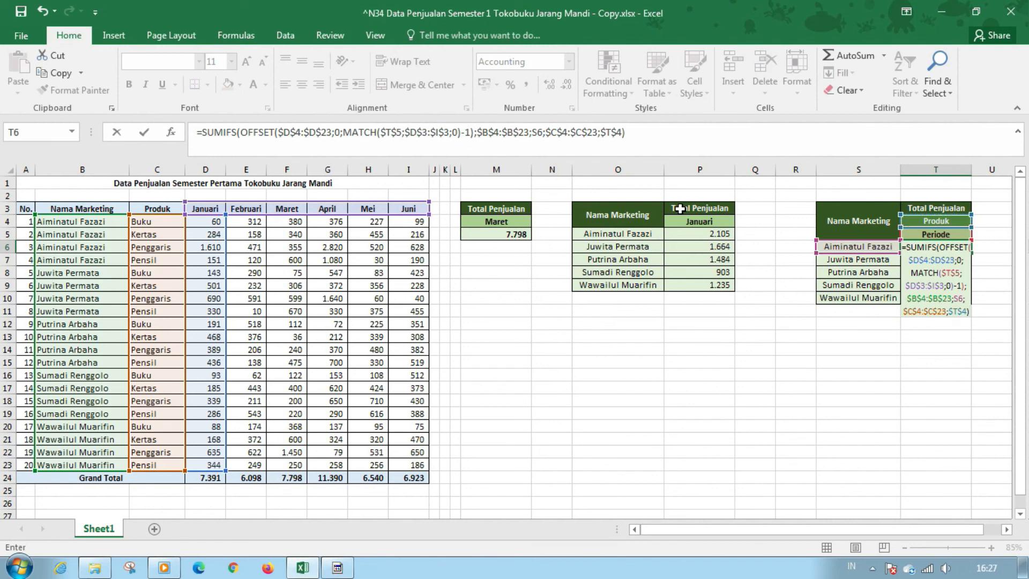
pyautogui.press('Return')
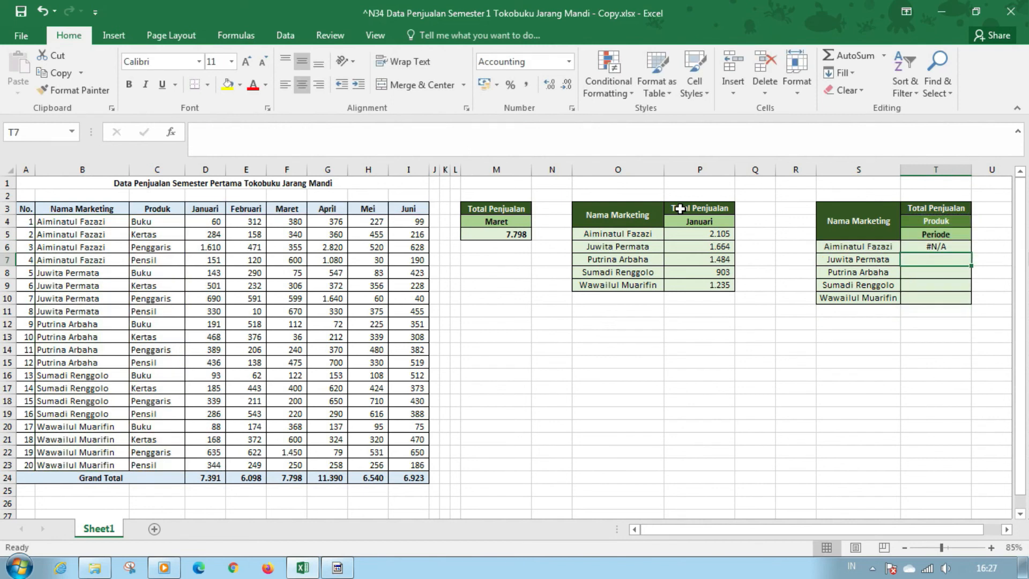
pyautogui.press('Up')
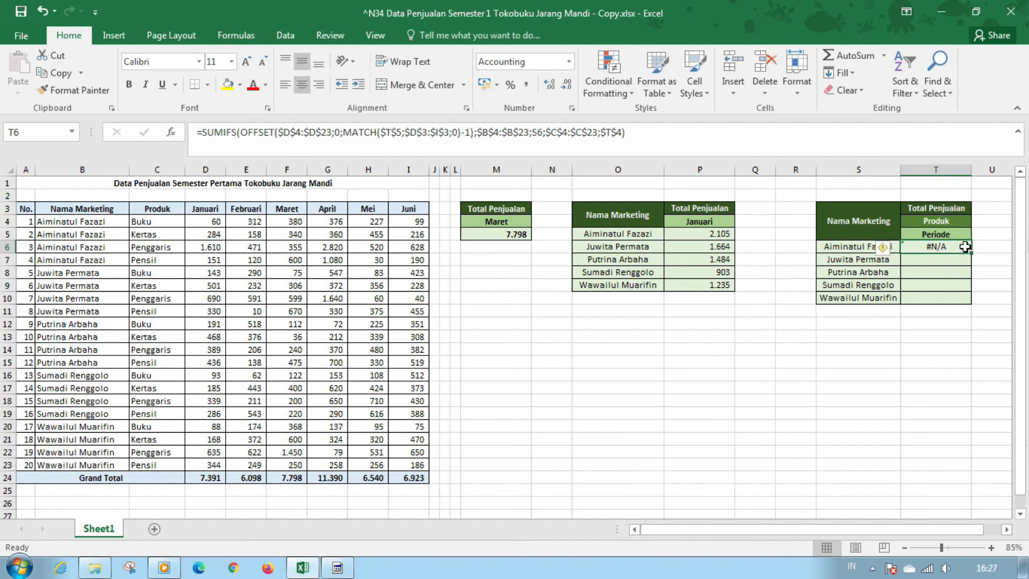
pyautogui.moveTo(965, 246); pyautogui.dragTo(941, 251)
pyautogui.click(940, 273)
pyautogui.click(939, 285)
pyautogui.click(939, 298)
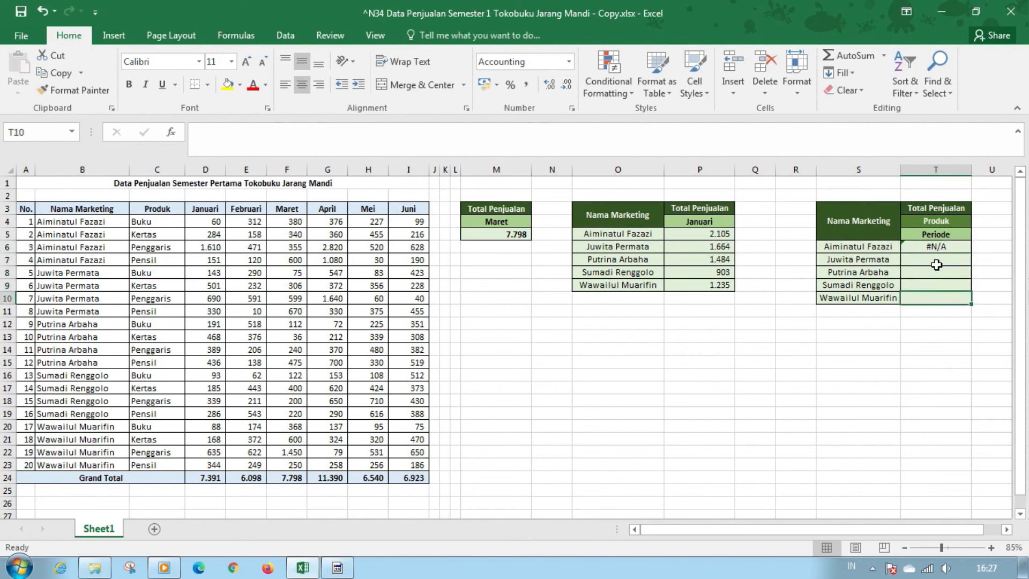
# Choose Kertas as the product in T4 and Maret as the period in T5 of the per-product sales table
pyautogui.click(957, 218)
pyautogui.click(978, 222)
pyautogui.click(950, 232)
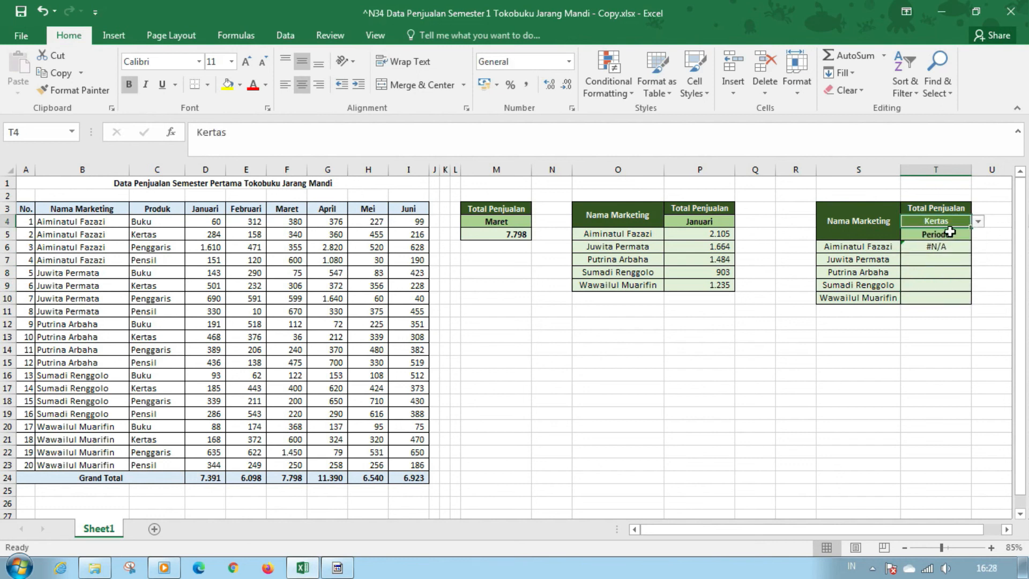
pyautogui.click(949, 233)
pyautogui.click(979, 234)
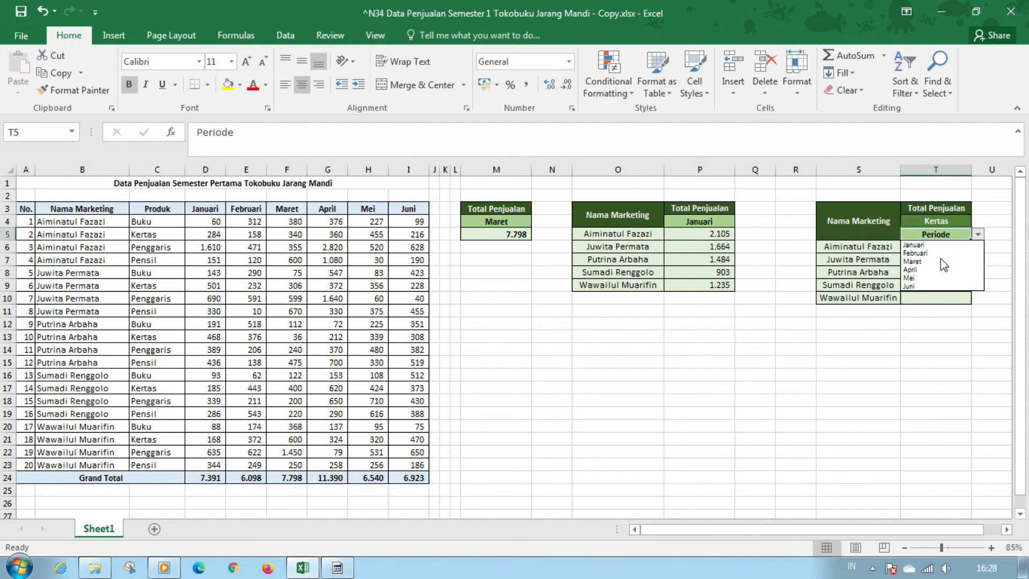
pyautogui.click(942, 261)
# Fill the SUMIFS formula from T6 down through T10 for all the marketing names
pyautogui.moveTo(936, 247); pyautogui.dragTo(941, 299)
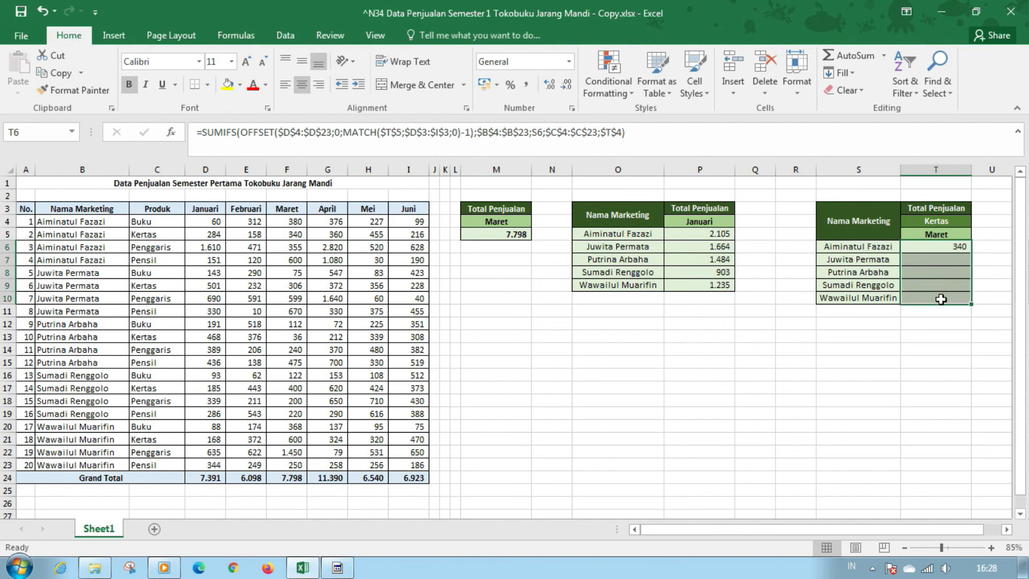
pyautogui.hotkey('ctrl', 'd')
# Test the per-product totals by switching the product in T4 to Penggaris and the period in T5 to Januari
pyautogui.click(959, 221)
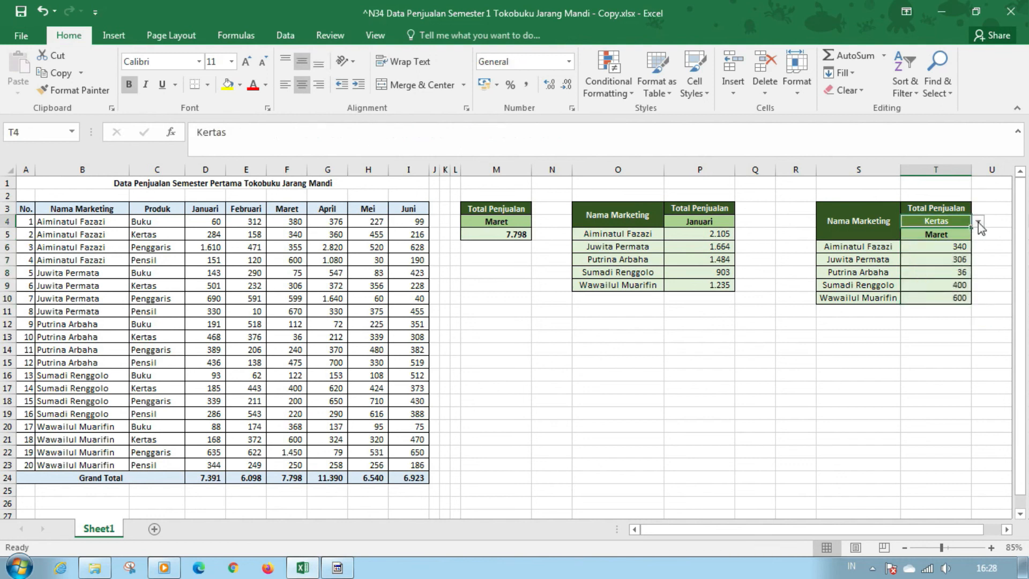
pyautogui.click(978, 221)
pyautogui.click(951, 249)
pyautogui.click(962, 235)
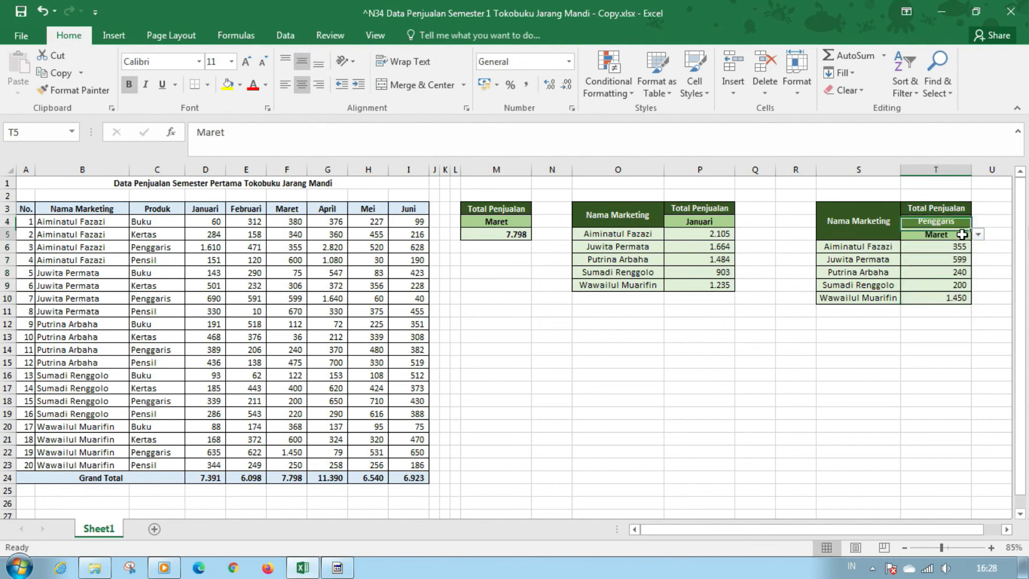
pyautogui.click(979, 235)
pyautogui.click(950, 244)
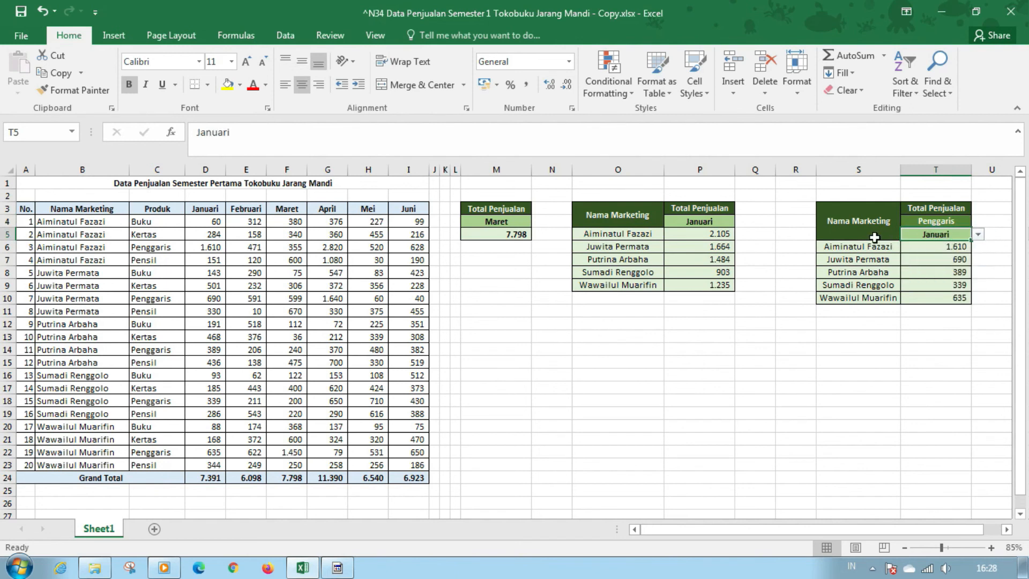